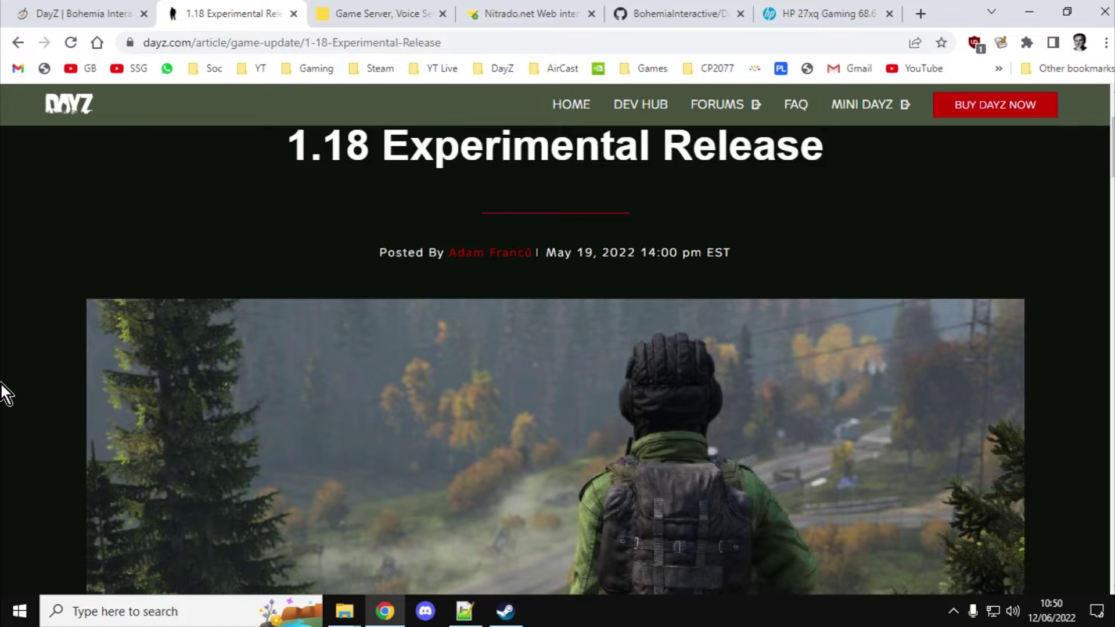
- Switch to the Nitrado tab showing the DayZ PS4 chernarusplus server dashboard
{"action": "left_click", "coordinate": [382, 7]}
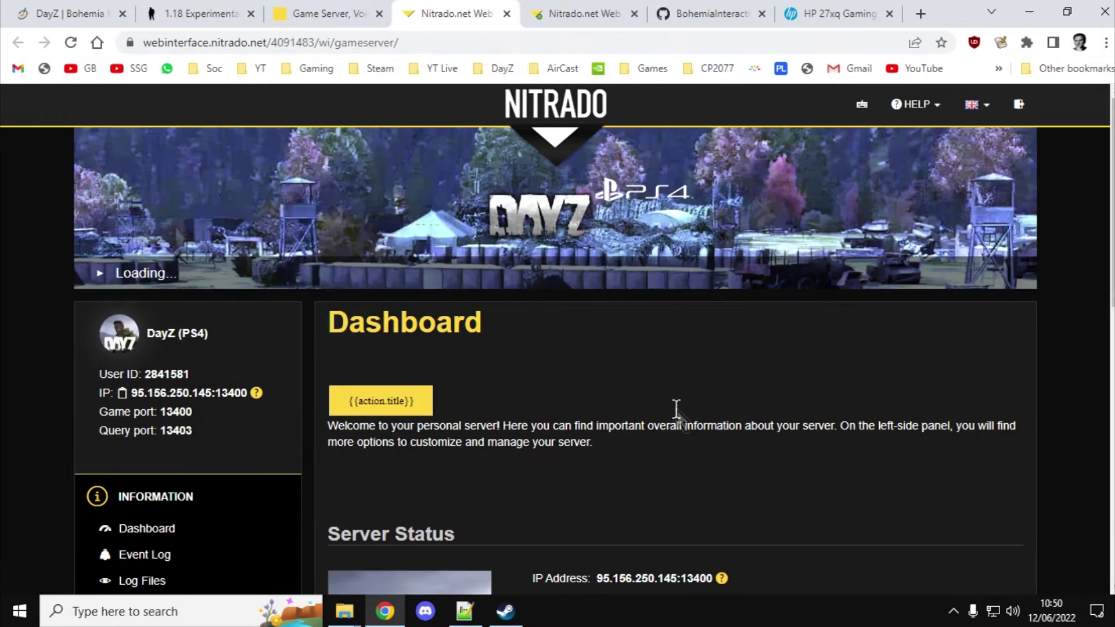
- Open dayzps_missions/dayzOffline.chernarusplus/db/events.xml in the File Browser and search it for 'train' (0 matches)
{"action": "scroll", "coordinate": [370, 384], "scroll_direction": "down", "scroll_amount": 8}
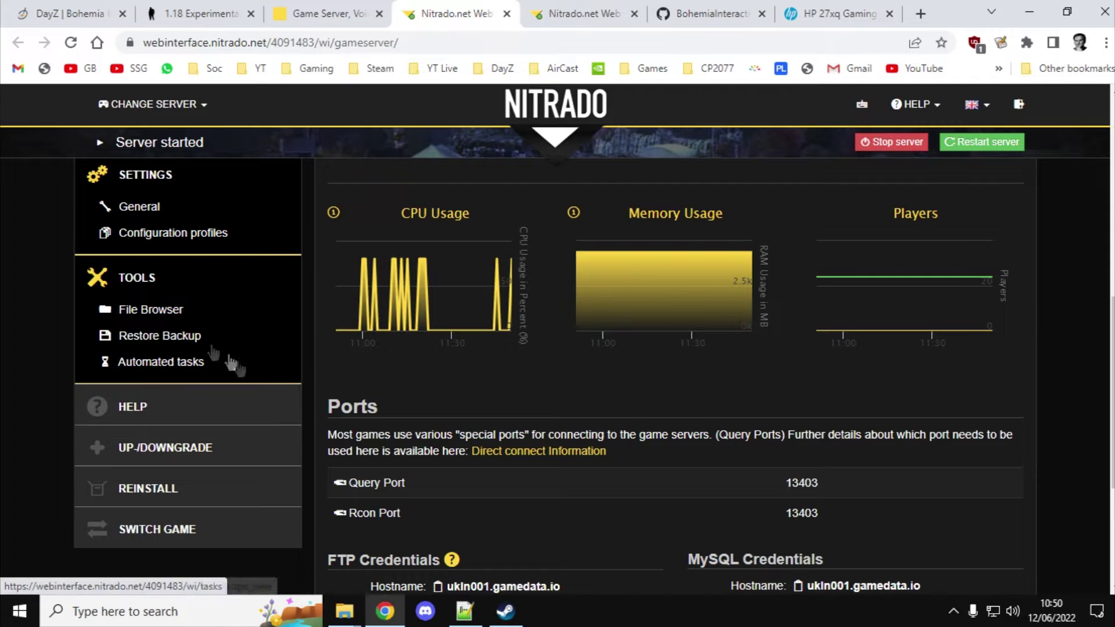
{"action": "left_click", "coordinate": [162, 312]}
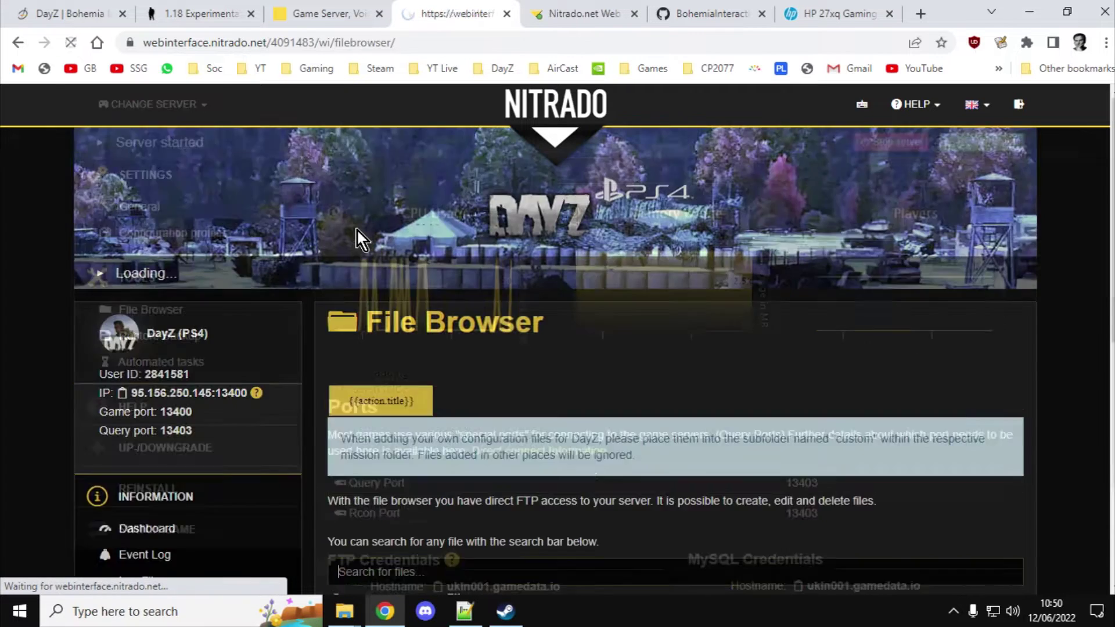
{"action": "scroll", "coordinate": [448, 314], "scroll_direction": "down", "scroll_amount": 10}
{"action": "scroll", "coordinate": [449, 318], "scroll_direction": "up", "scroll_amount": 4}
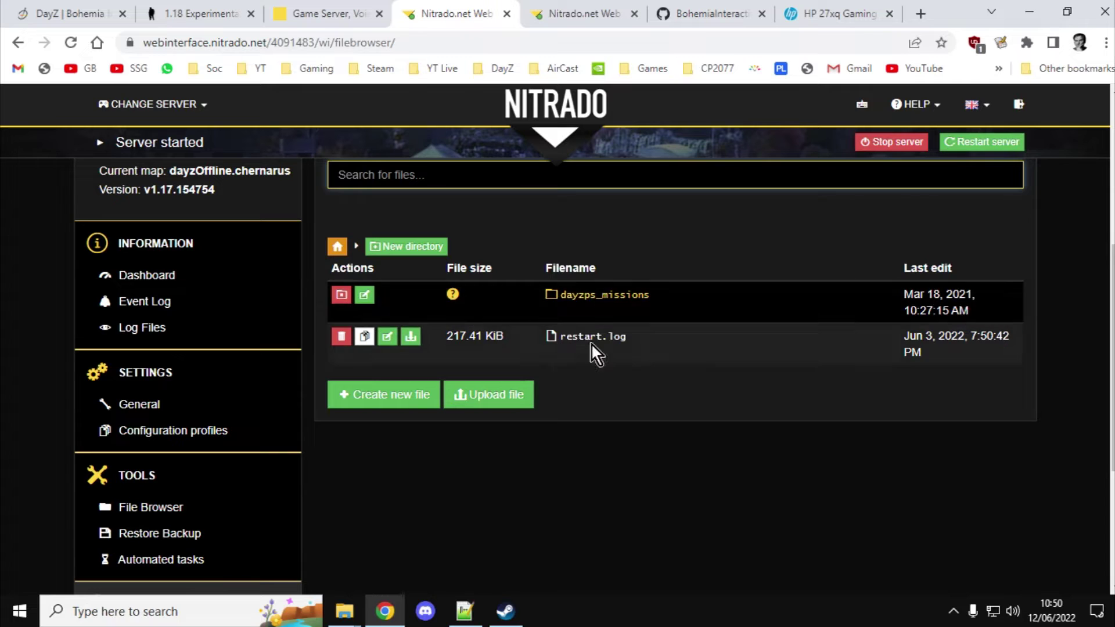
{"action": "left_click", "coordinate": [637, 300]}
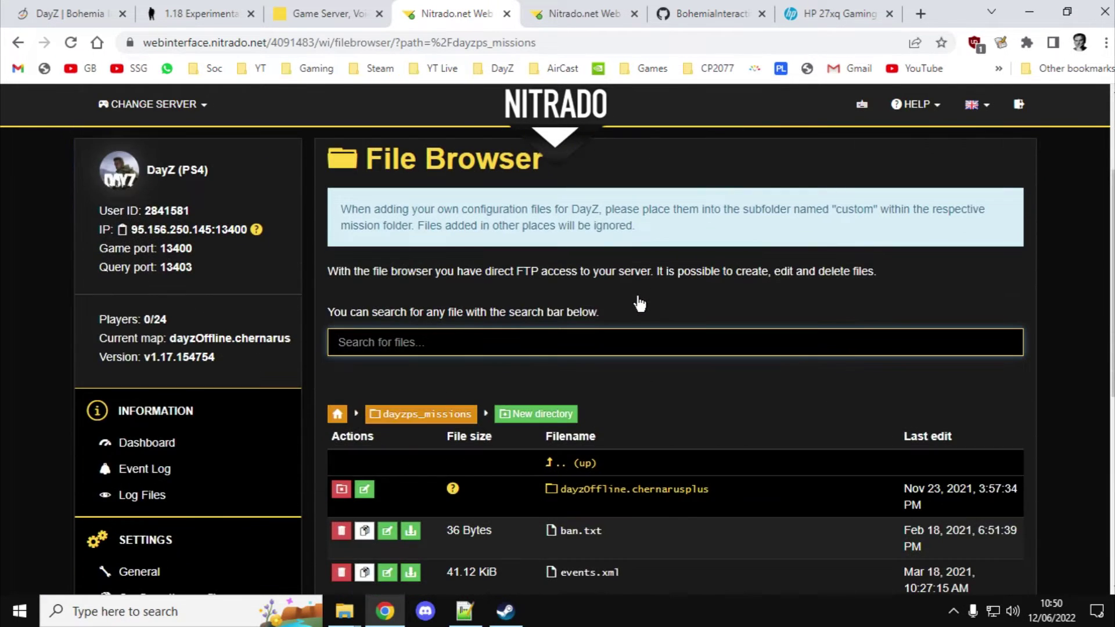
{"action": "left_click", "coordinate": [659, 494]}
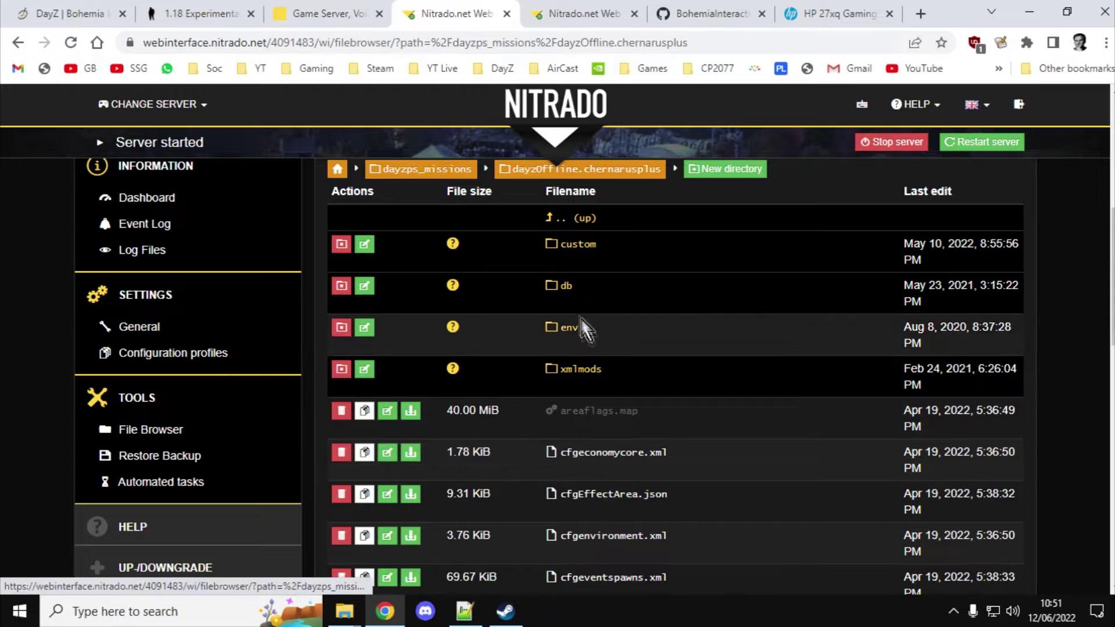
{"action": "left_click", "coordinate": [568, 289]}
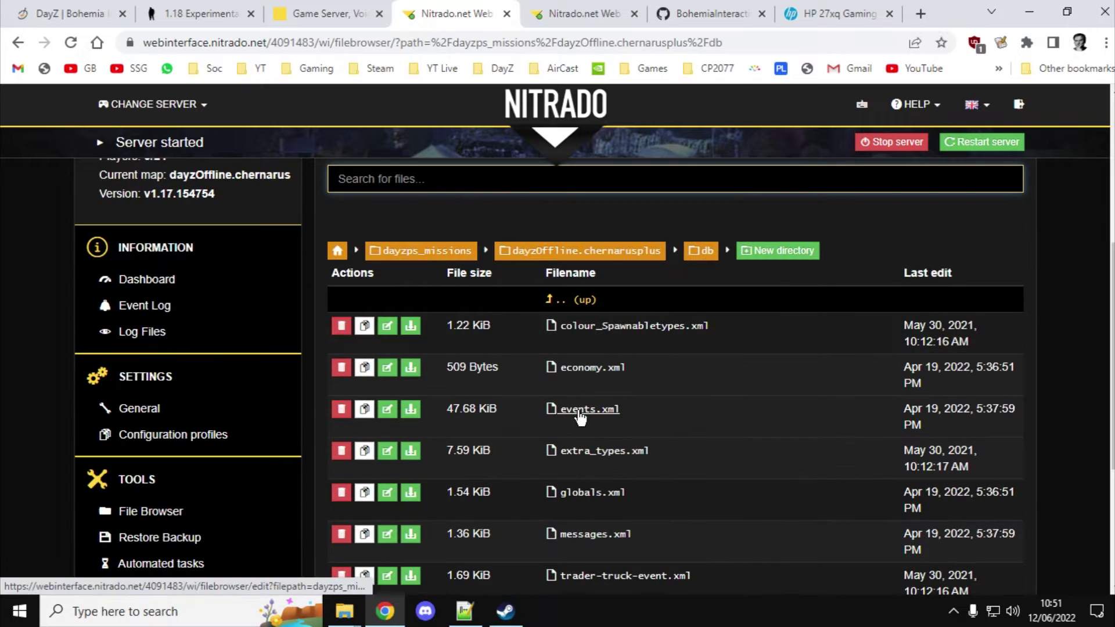
{"action": "left_click", "coordinate": [580, 409]}
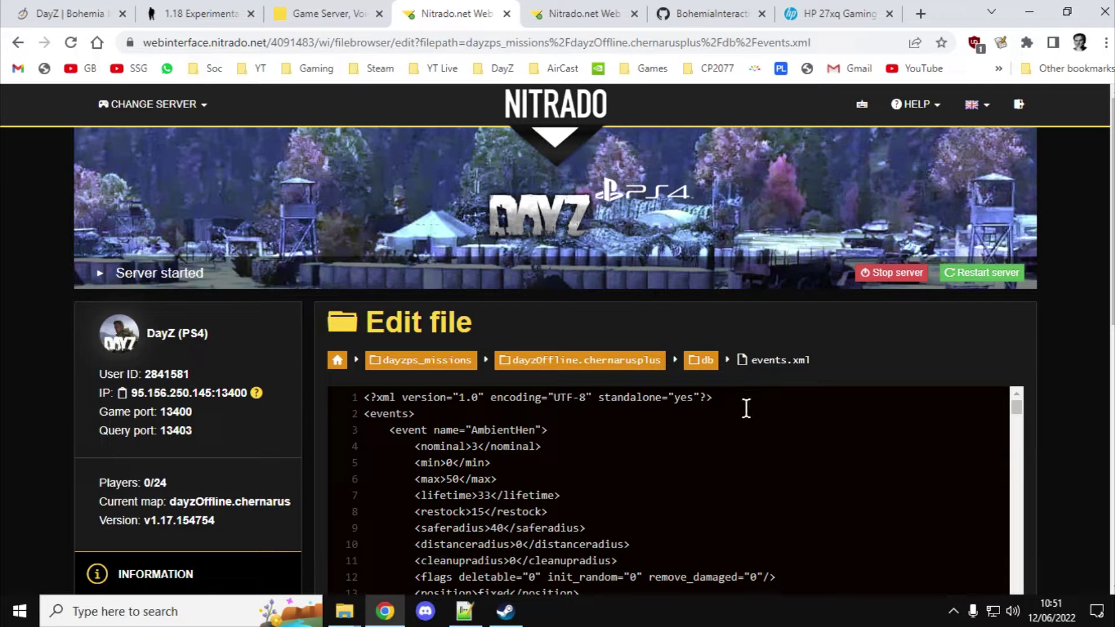
{"action": "key", "text": "ctrl+f"}
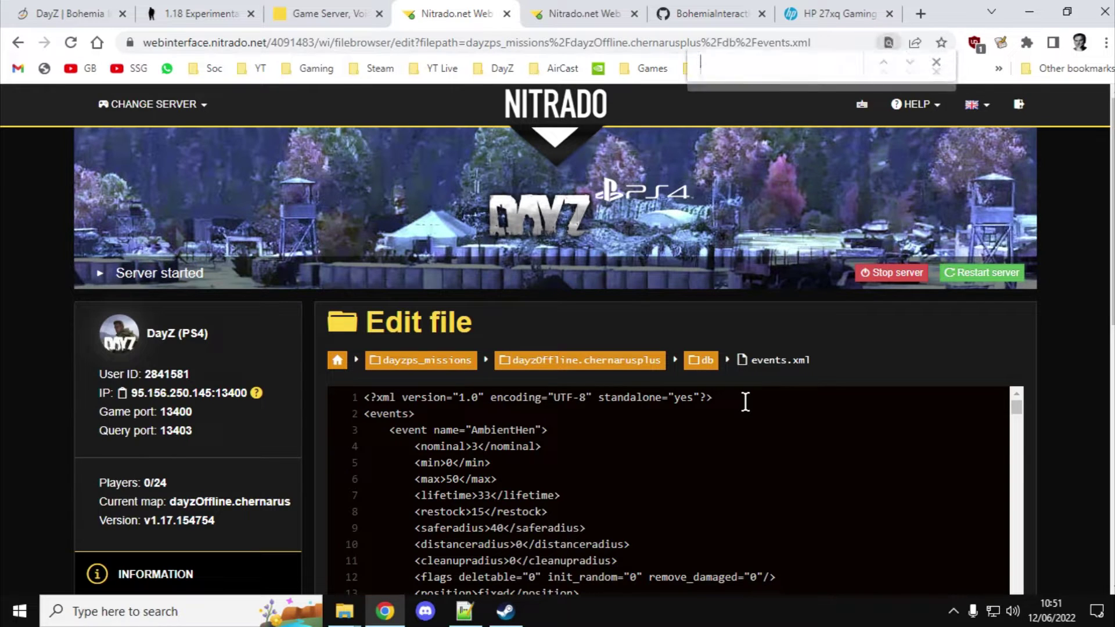
{"action": "type", "text": "t"}
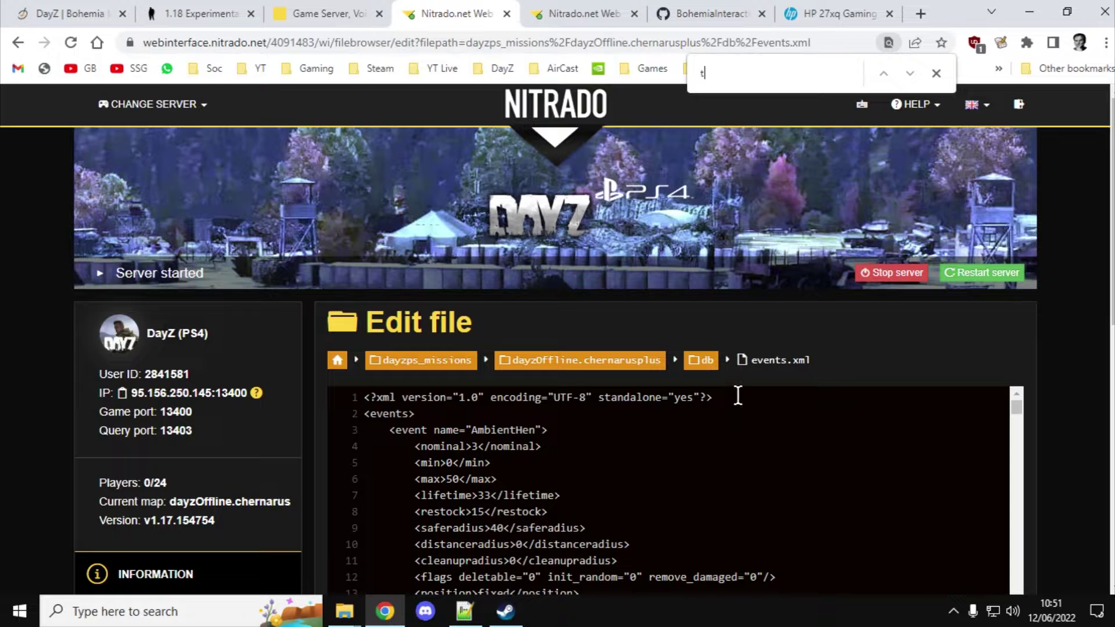
{"action": "type", "text": "rain"}
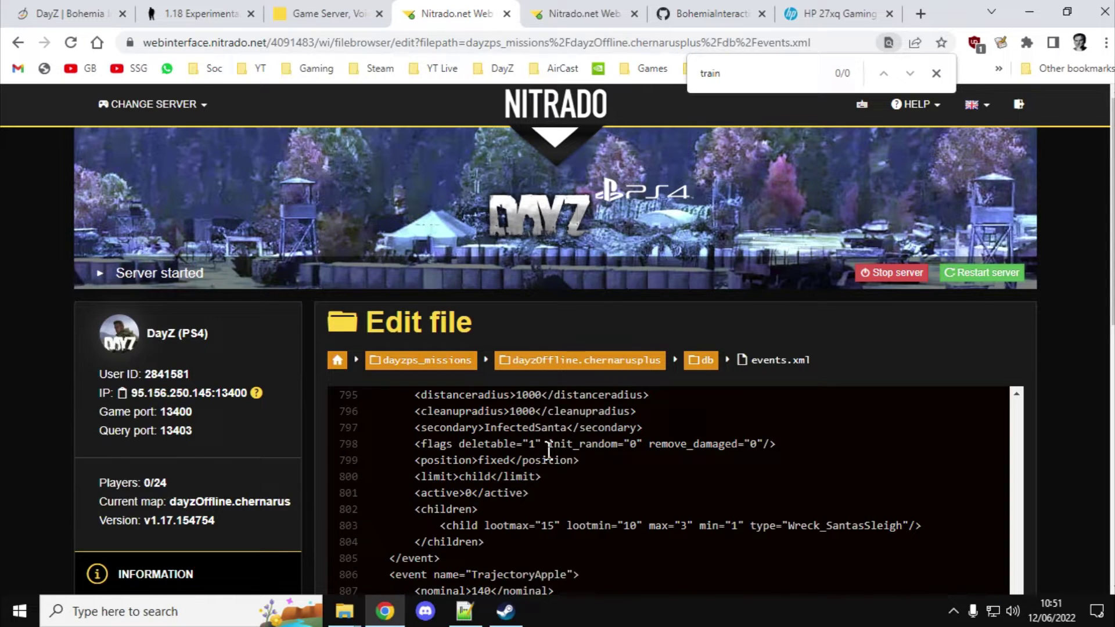
- Find the StaticTrain event at line 806 of the local events.xml in Notepad++, then return to Chrome
{"action": "left_click", "coordinate": [468, 619]}
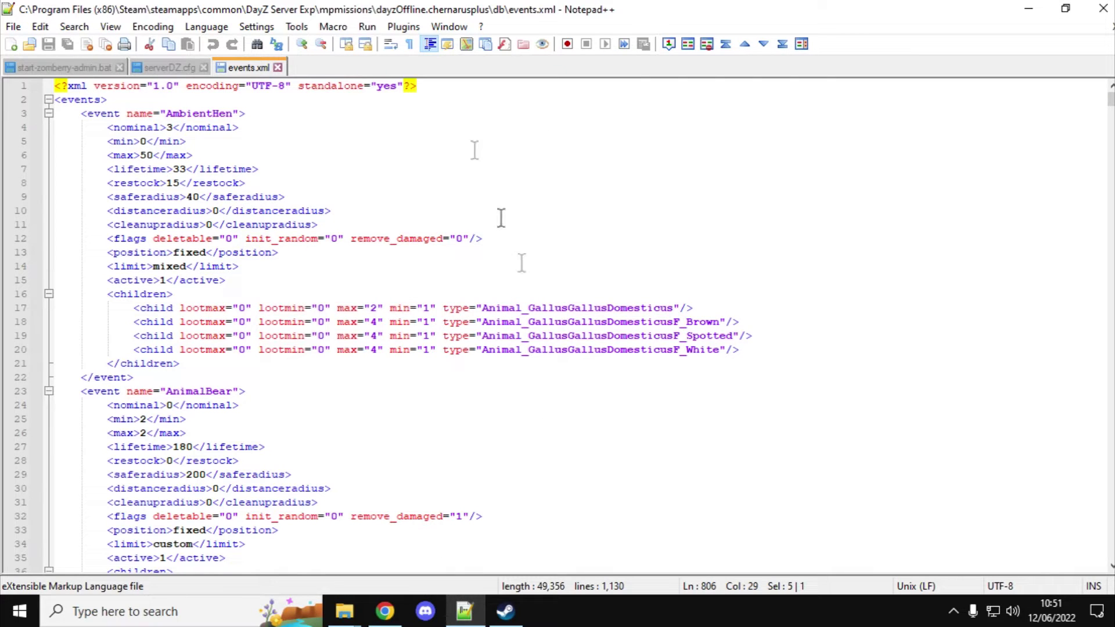
{"action": "left_click", "coordinate": [449, 101]}
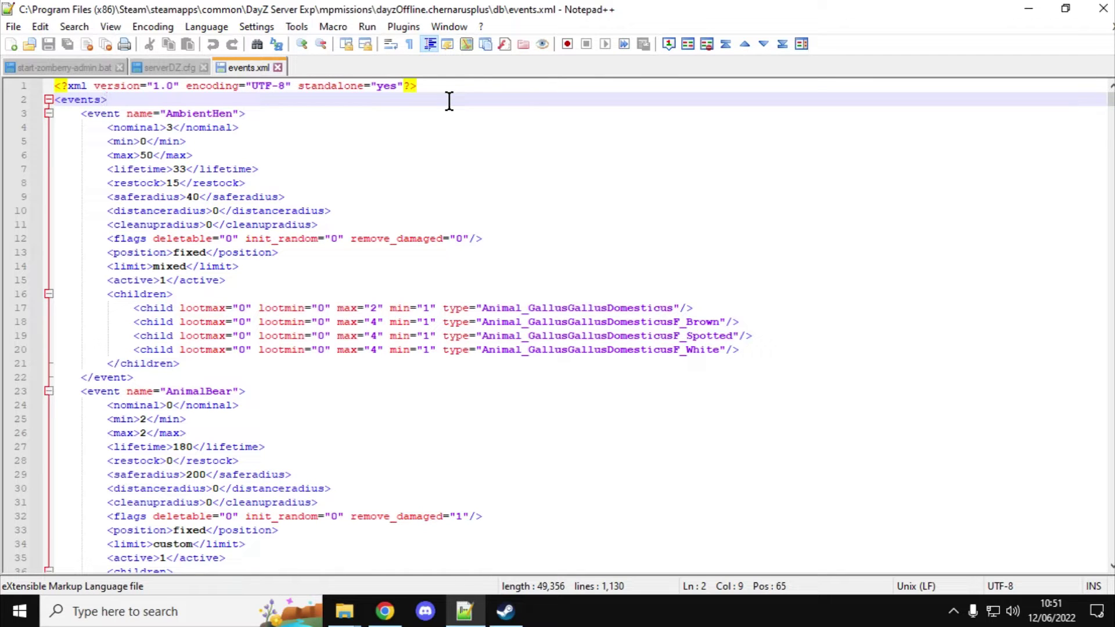
{"action": "key", "text": "ctrl+f"}
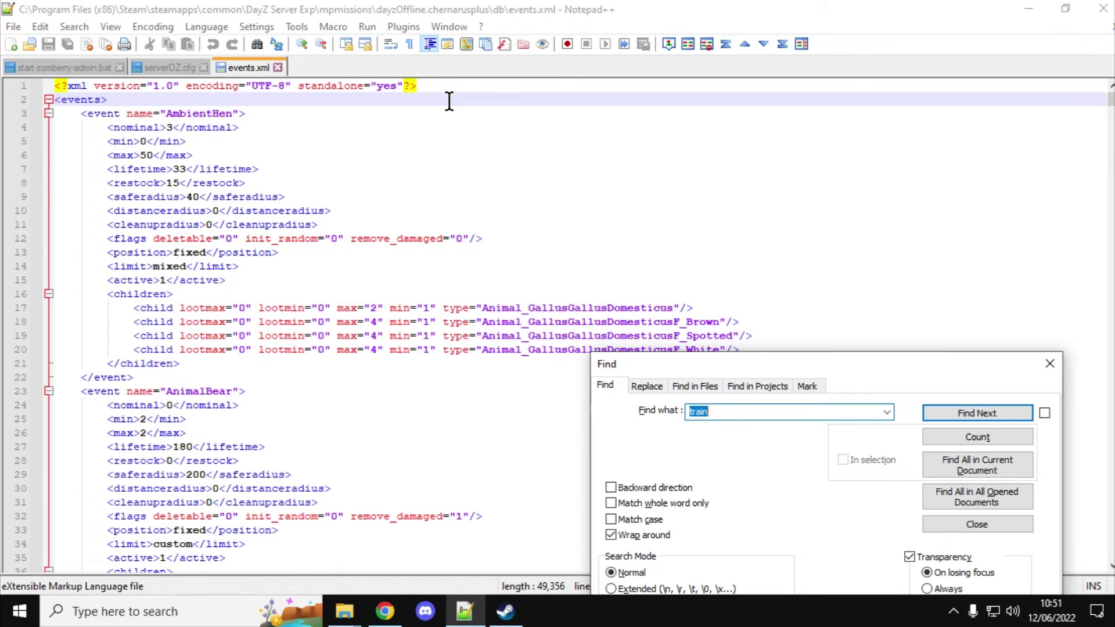
{"action": "left_click", "coordinate": [987, 412]}
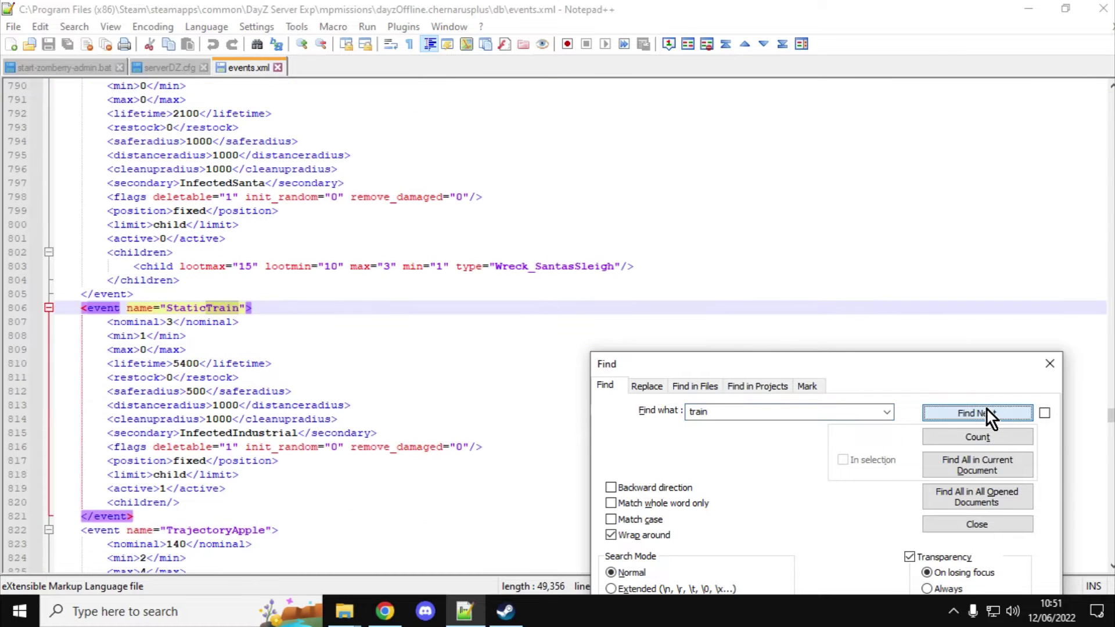
{"action": "left_click", "coordinate": [258, 311]}
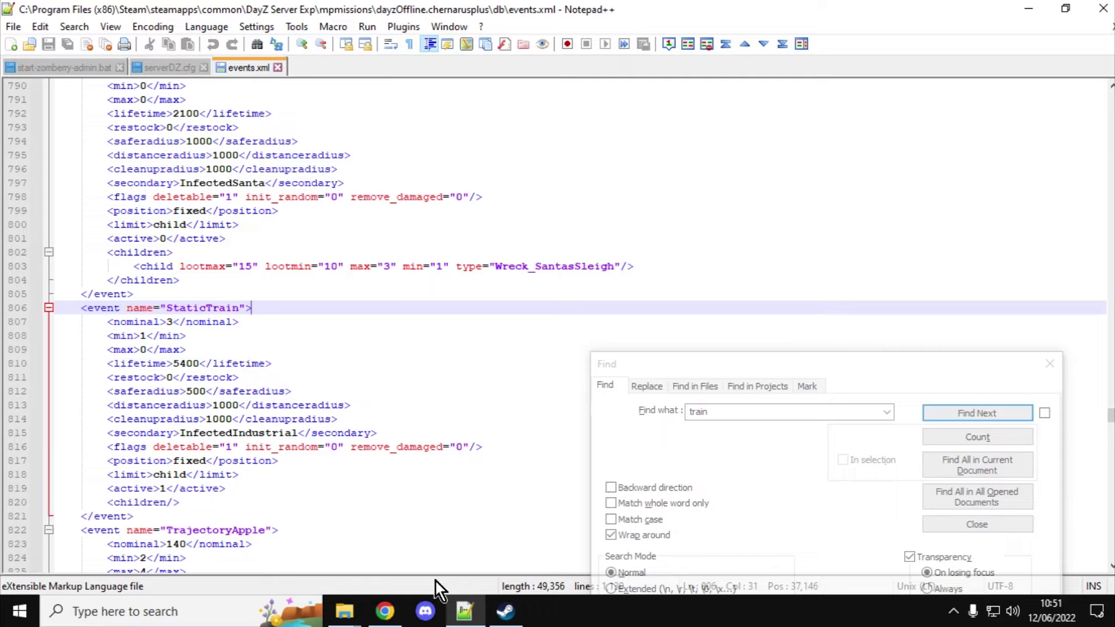
{"action": "left_click", "coordinate": [380, 616]}
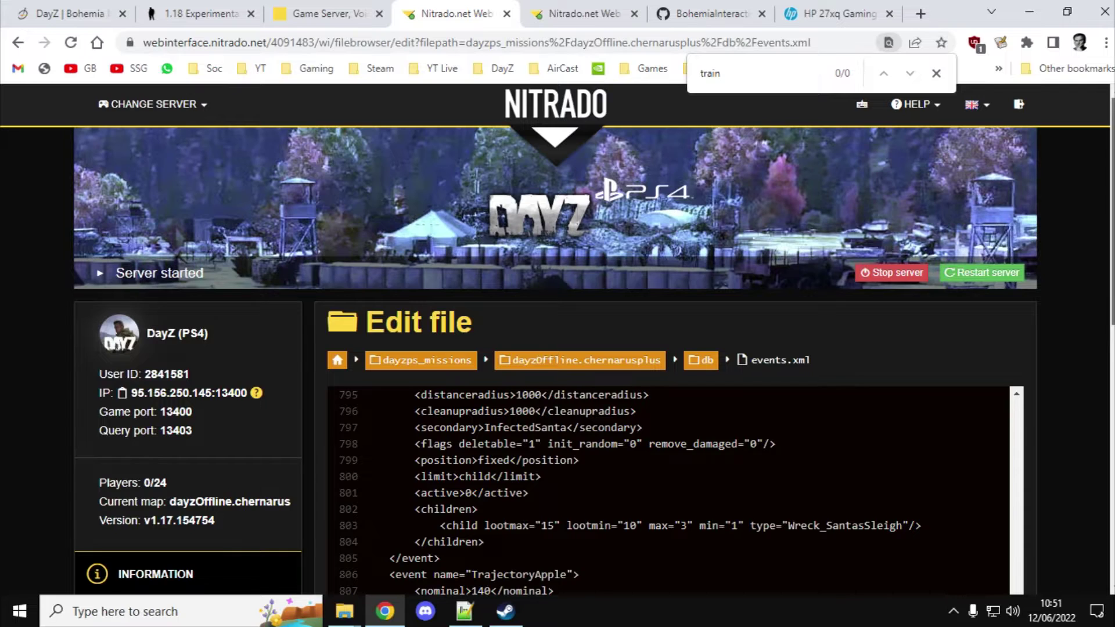
- Go from the events.xml editor via the Dashboard to the server's General Settings page
{"action": "scroll", "coordinate": [1098, 212], "scroll_direction": "down", "scroll_amount": 2}
{"action": "scroll", "coordinate": [913, 252], "scroll_direction": "down", "scroll_amount": 2}
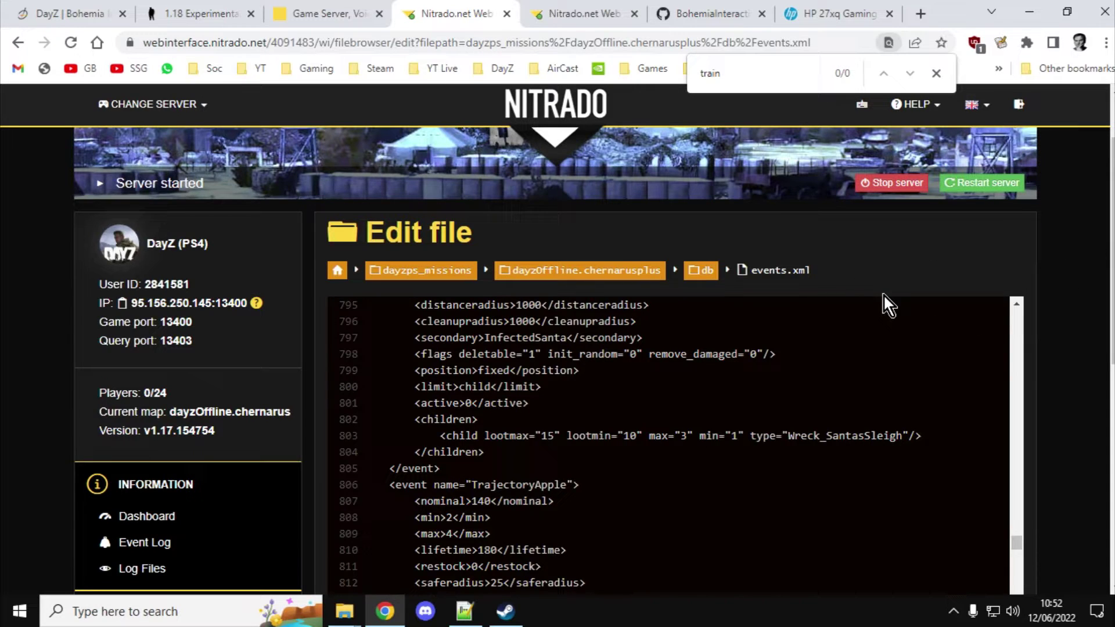
{"action": "left_click", "coordinate": [148, 520]}
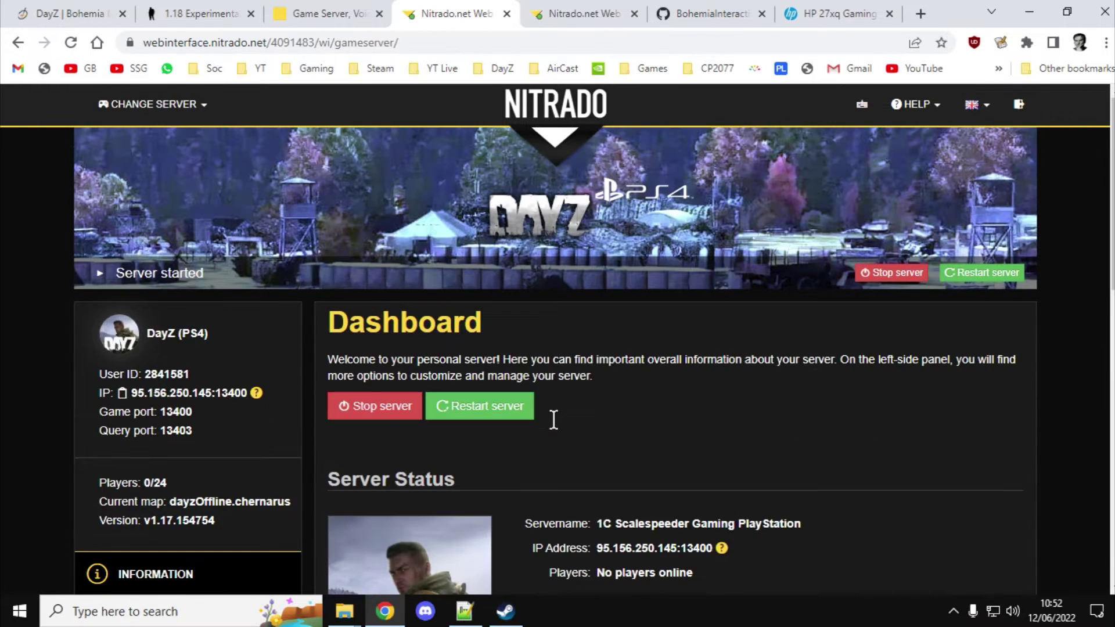
{"action": "scroll", "coordinate": [231, 462], "scroll_direction": "down", "scroll_amount": 5}
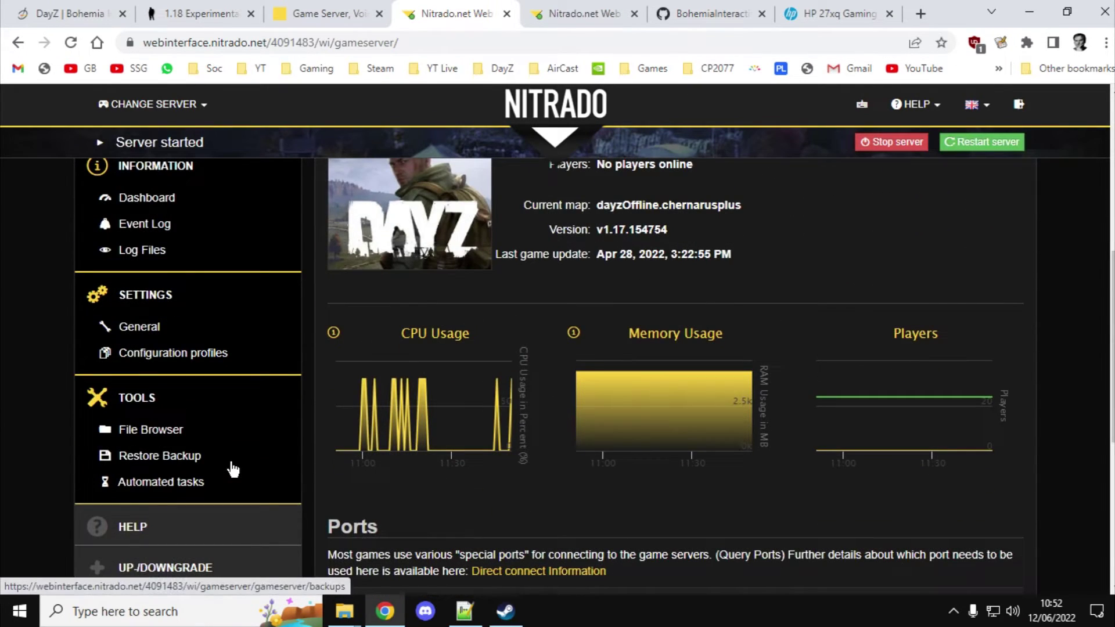
{"action": "left_click", "coordinate": [152, 332]}
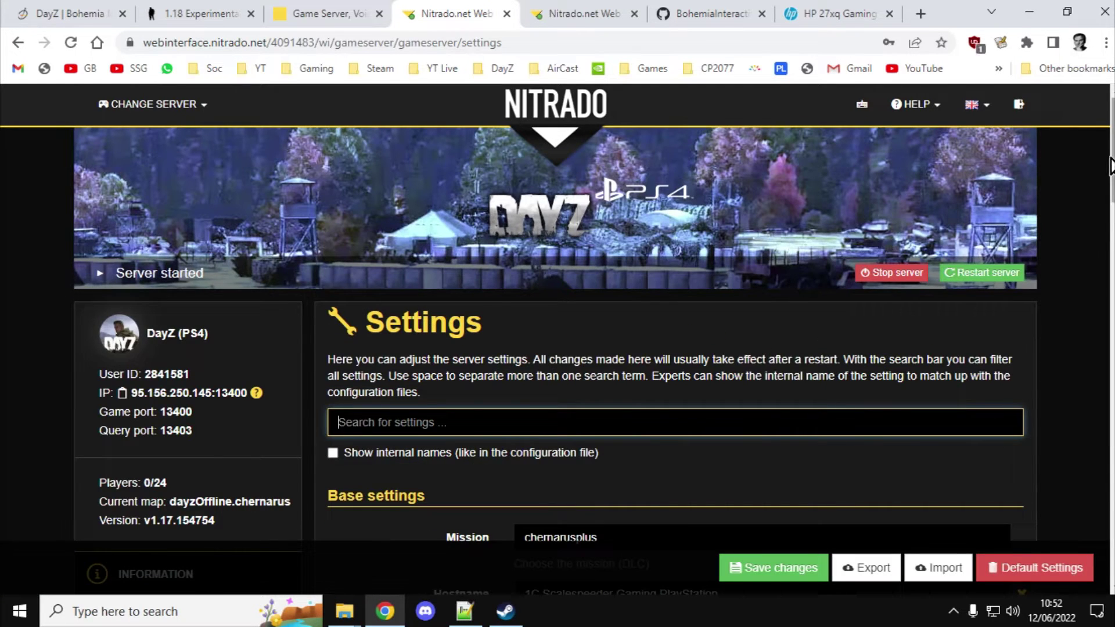
- Scroll down past Base settings and toggle the Reset Mission-xml to default checkbox
{"action": "scroll", "coordinate": [1112, 166], "scroll_direction": "down", "scroll_amount": 2}
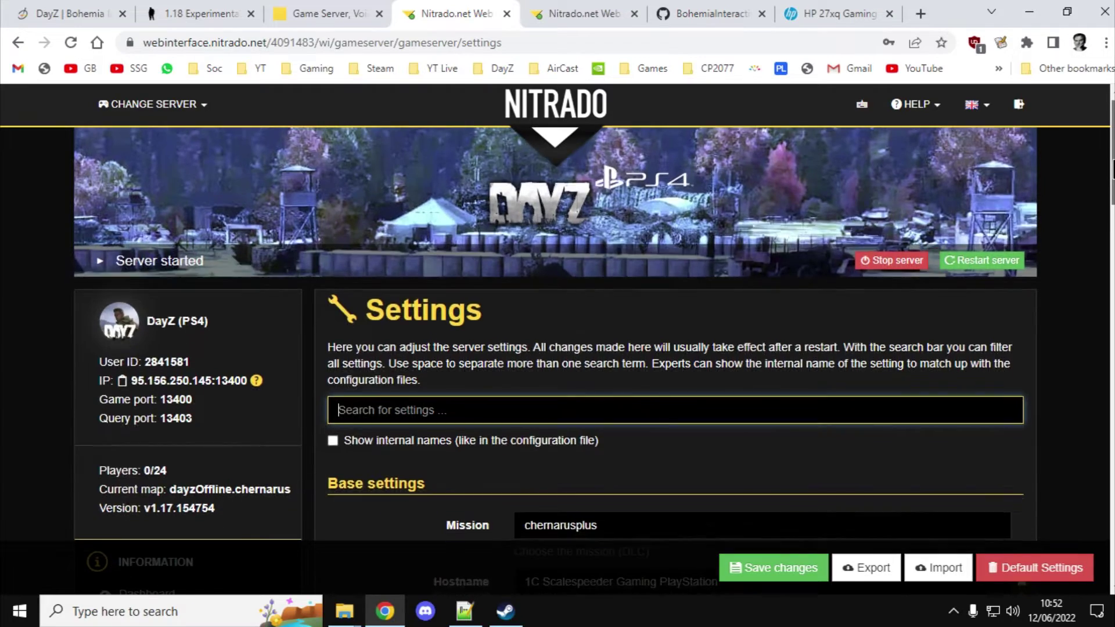
{"action": "scroll", "coordinate": [1112, 166], "scroll_direction": "down", "scroll_amount": 3}
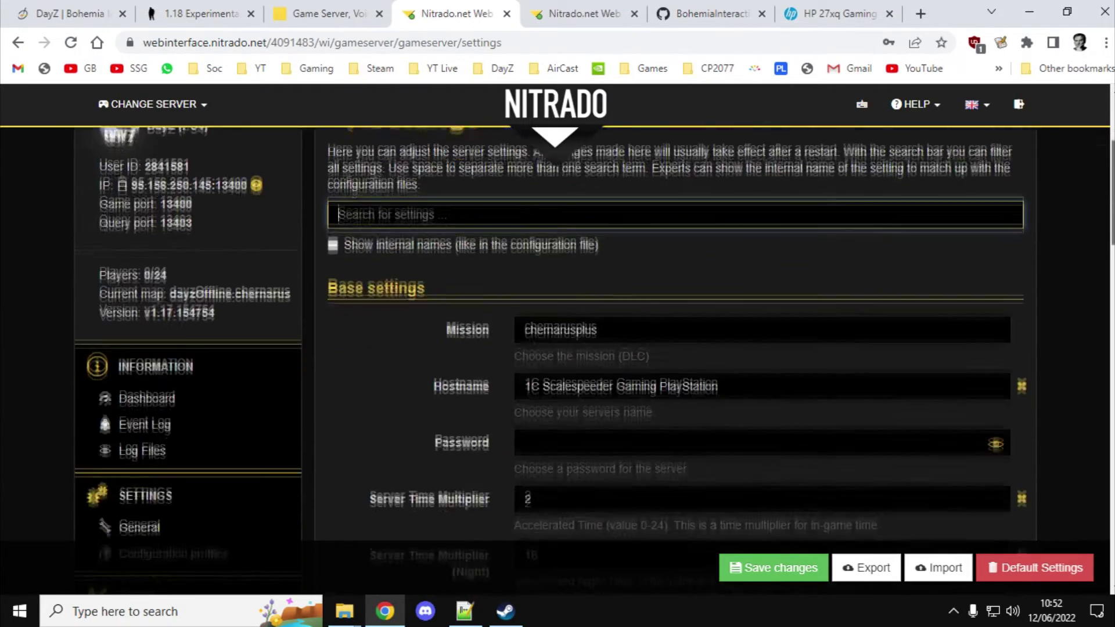
{"action": "scroll", "coordinate": [1112, 166], "scroll_direction": "down", "scroll_amount": 8}
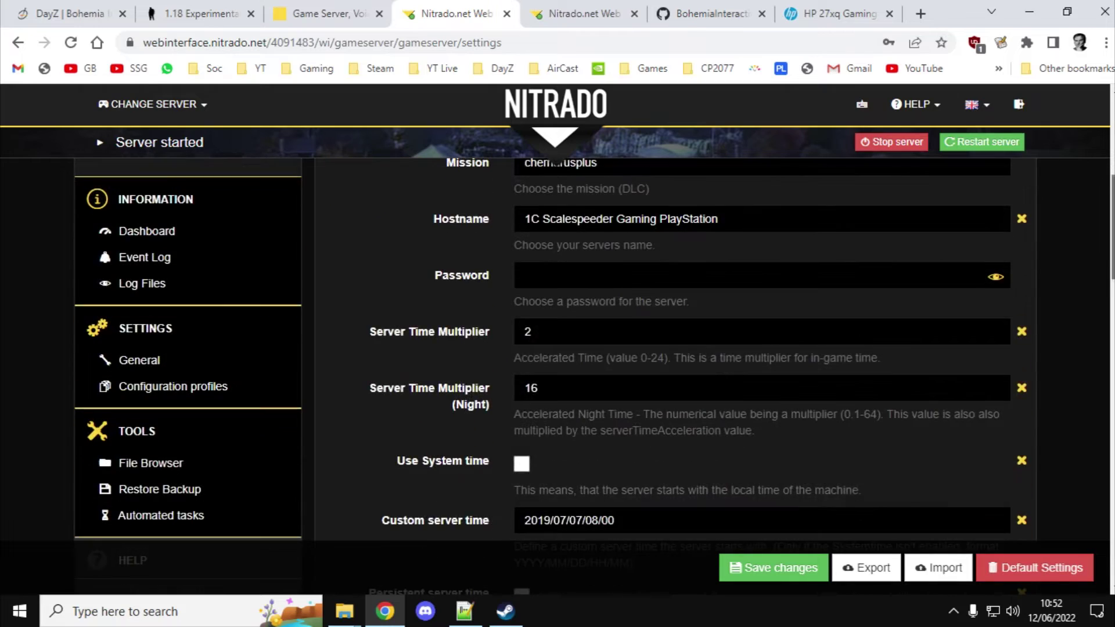
{"action": "scroll", "coordinate": [846, 299], "scroll_direction": "down", "scroll_amount": 3}
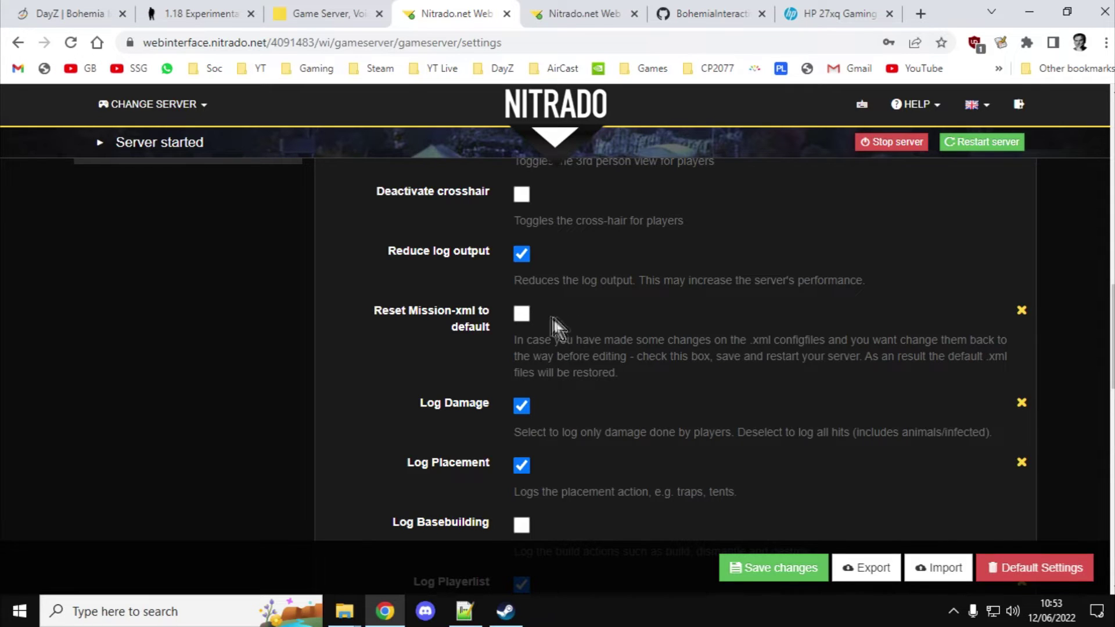
{"action": "left_click", "coordinate": [523, 315]}
- Untick Reset Mission-xml to default again, leaving Mission as chernarusplus
{"action": "left_click", "coordinate": [520, 316]}
{"action": "scroll", "coordinate": [592, 221], "scroll_direction": "up", "scroll_amount": 15}
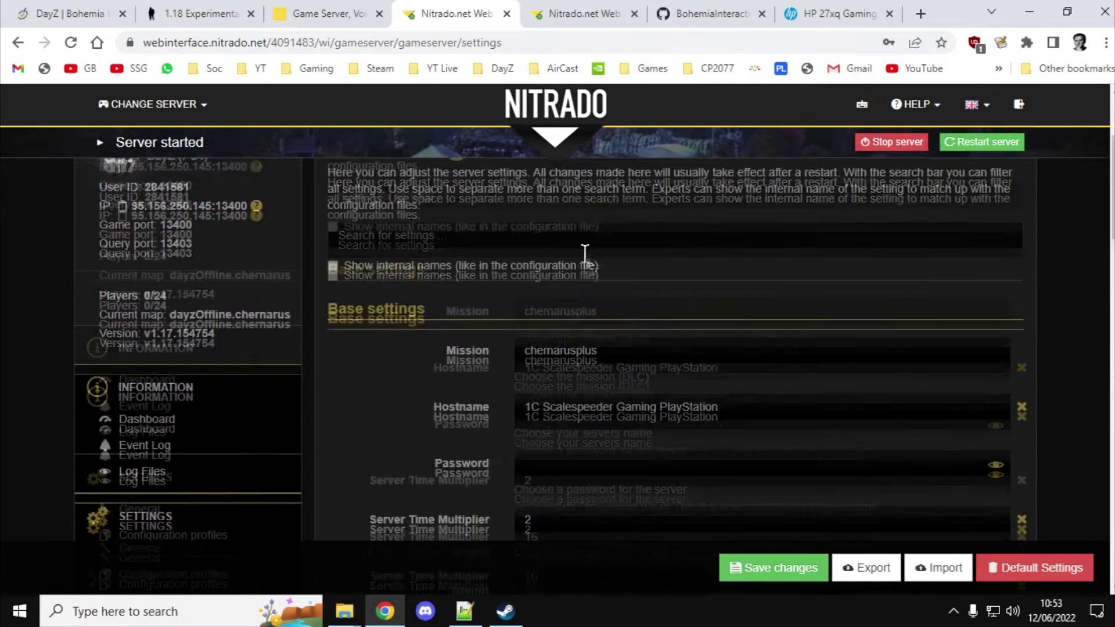
{"action": "scroll", "coordinate": [242, 507], "scroll_direction": "down", "scroll_amount": 2}
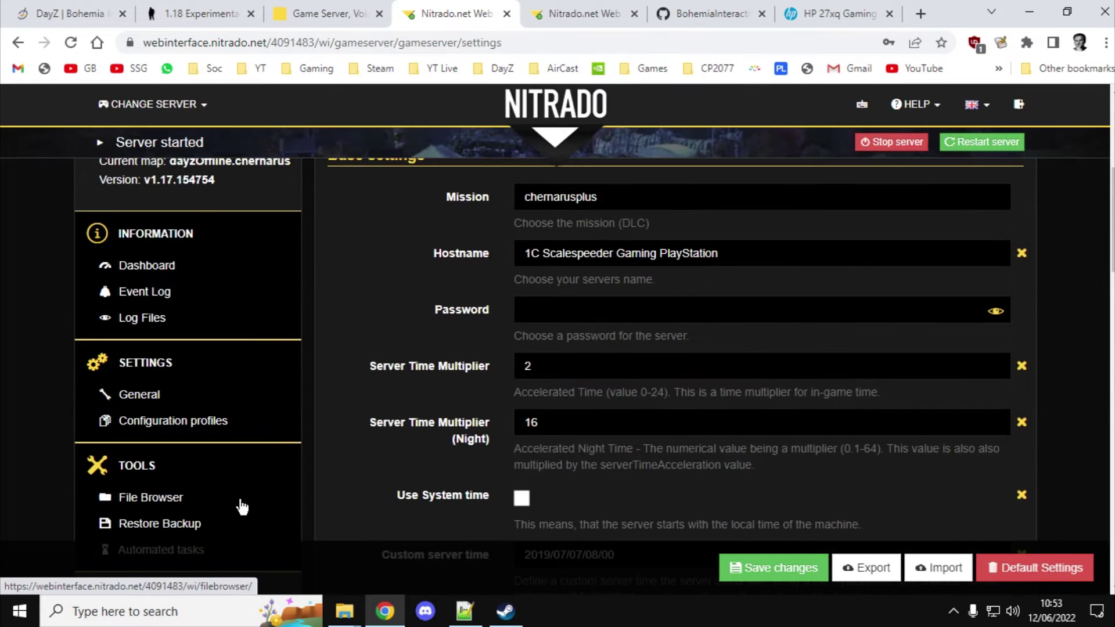
- Reopen events.xml from the File Browser and search it for 'train' again
{"action": "left_click", "coordinate": [181, 497]}
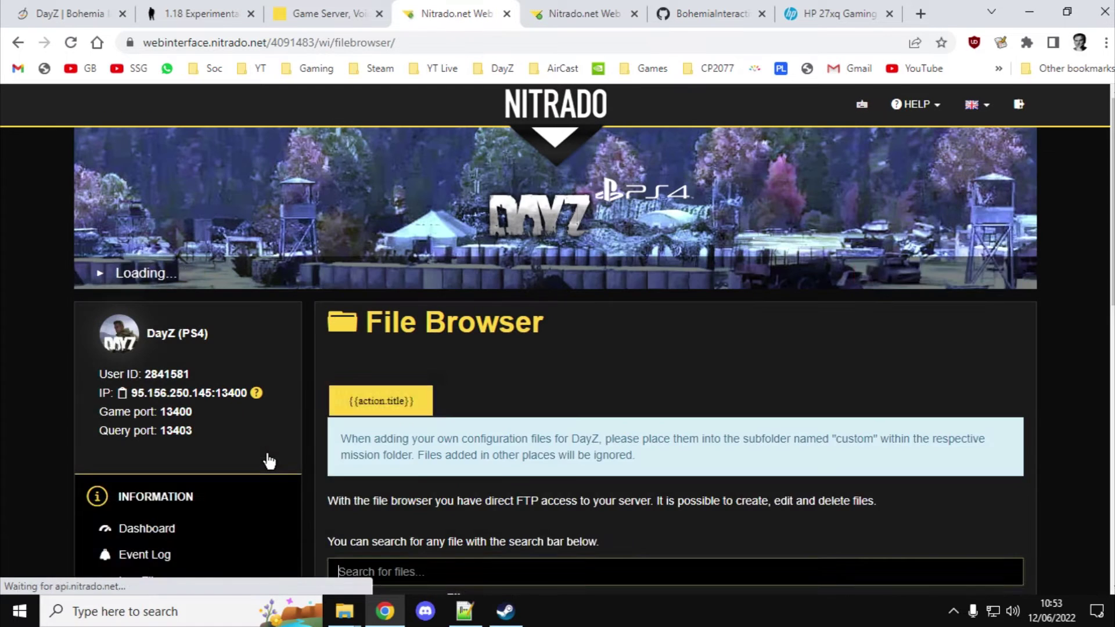
{"action": "scroll", "coordinate": [356, 462], "scroll_direction": "down", "scroll_amount": 10}
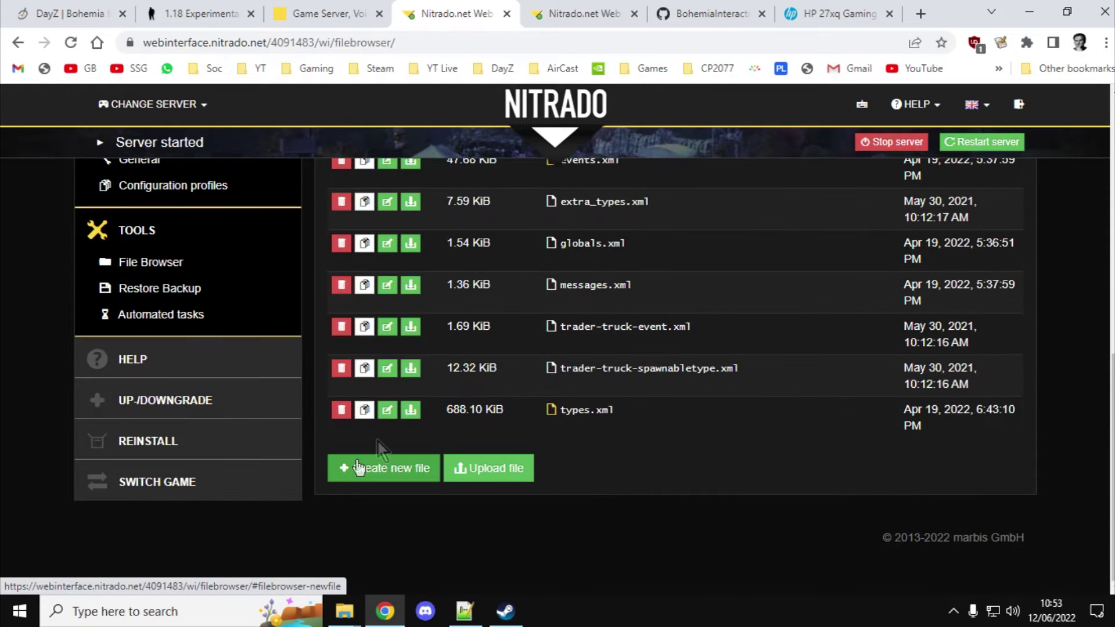
{"action": "scroll", "coordinate": [597, 257], "scroll_direction": "up", "scroll_amount": 1}
{"action": "left_click", "coordinate": [595, 246]}
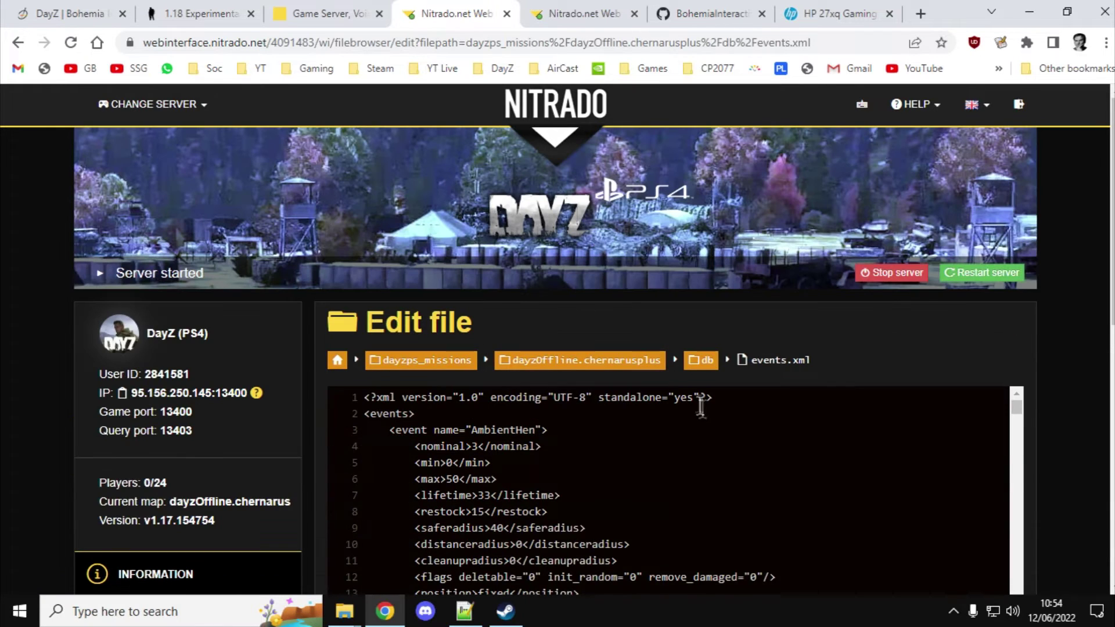
{"action": "left_click", "coordinate": [670, 428]}
{"action": "key", "text": "ctrl+f"}
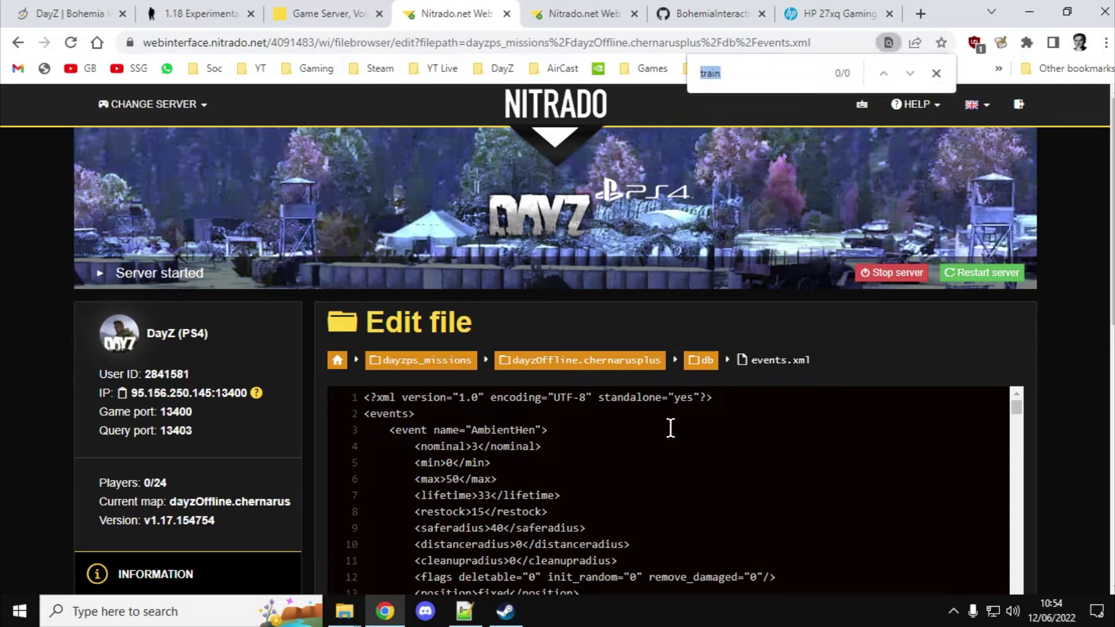
{"action": "key", "text": "End"}
- Scroll through the AmbientHen and AnimalBear events in events.xml, then go to the game server list tab
{"action": "scroll", "coordinate": [665, 474], "scroll_direction": "down", "scroll_amount": 4}
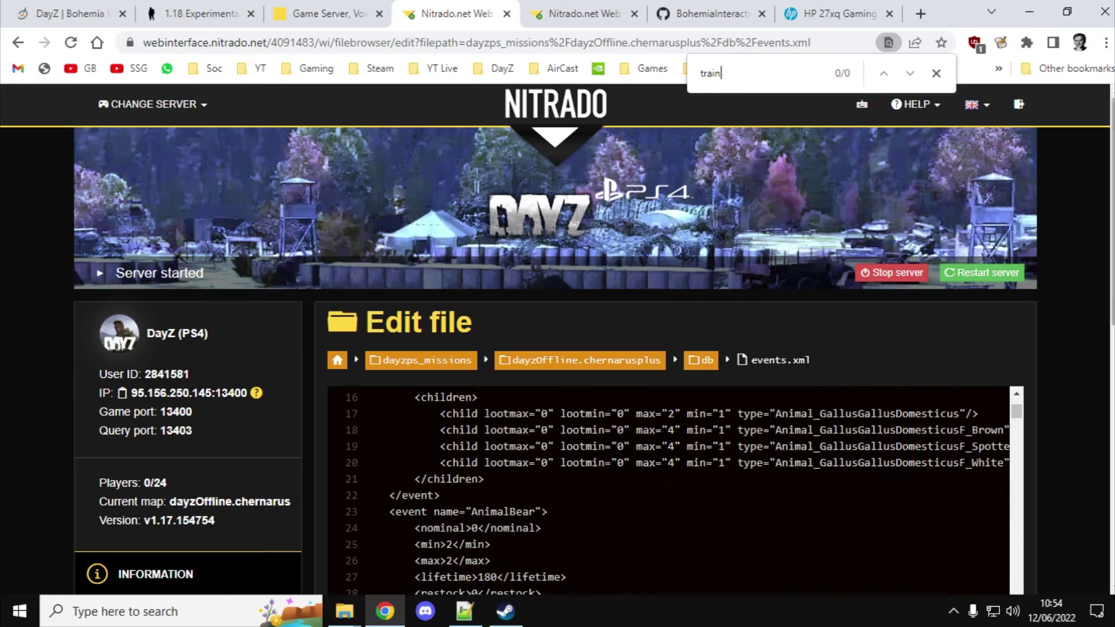
{"action": "scroll", "coordinate": [1112, 277], "scroll_direction": "down", "scroll_amount": 3}
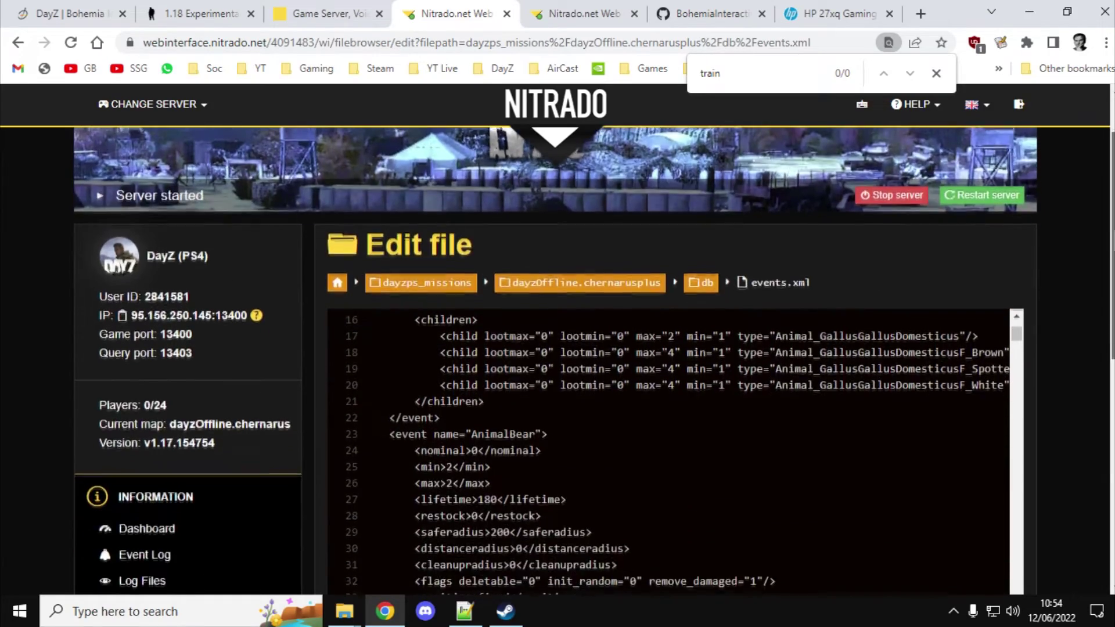
{"action": "scroll", "coordinate": [1112, 277], "scroll_direction": "down", "scroll_amount": 1}
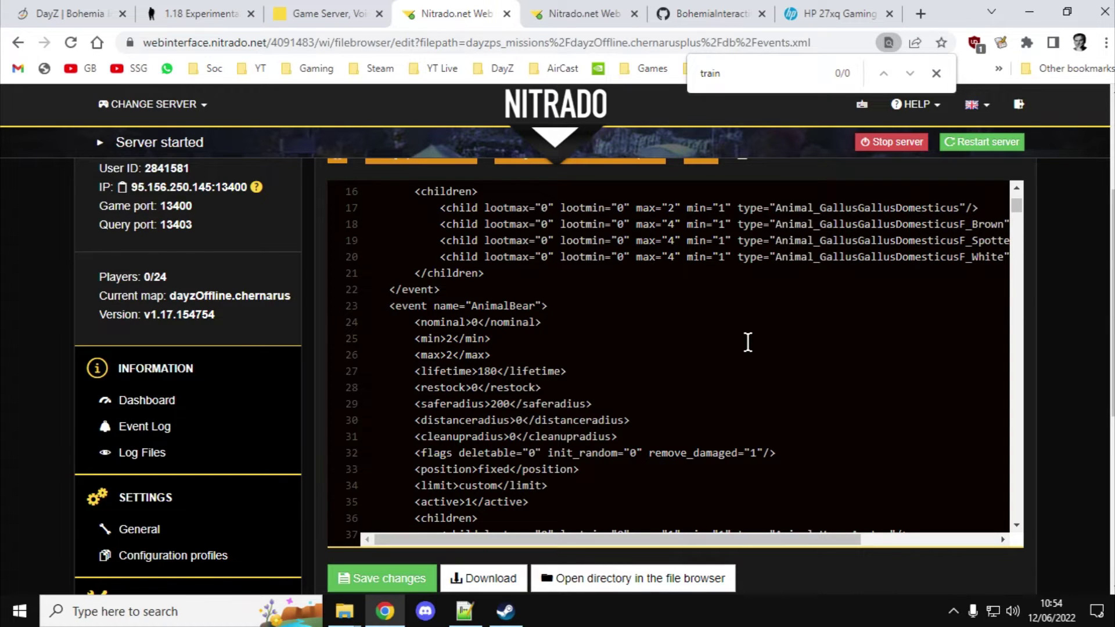
{"action": "scroll", "coordinate": [748, 343], "scroll_direction": "up", "scroll_amount": 2}
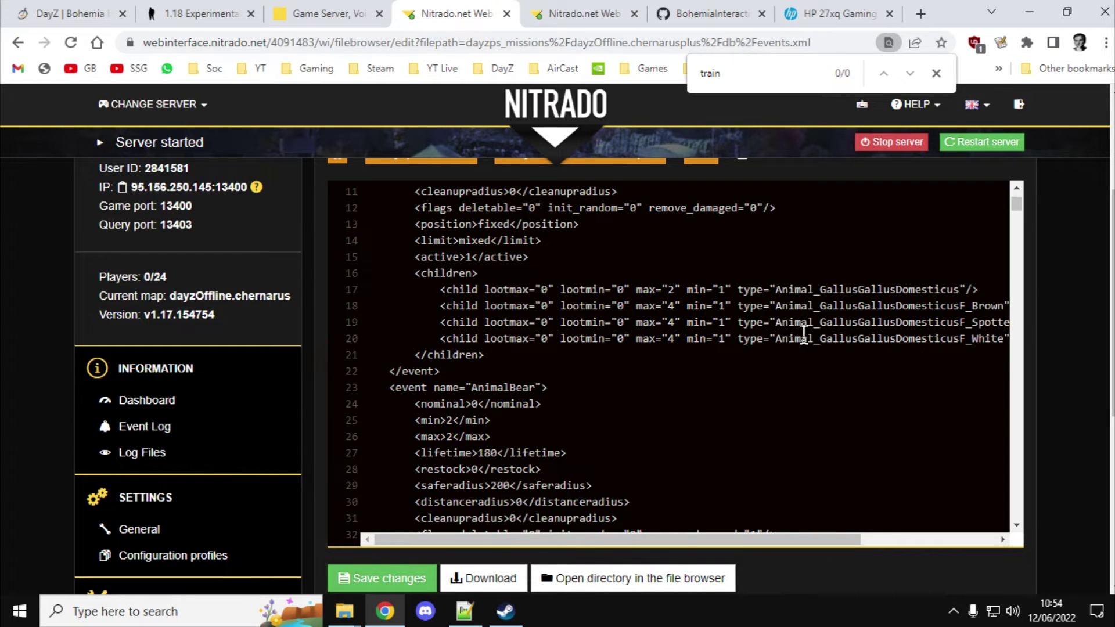
{"action": "scroll", "coordinate": [804, 335], "scroll_direction": "up", "scroll_amount": 3}
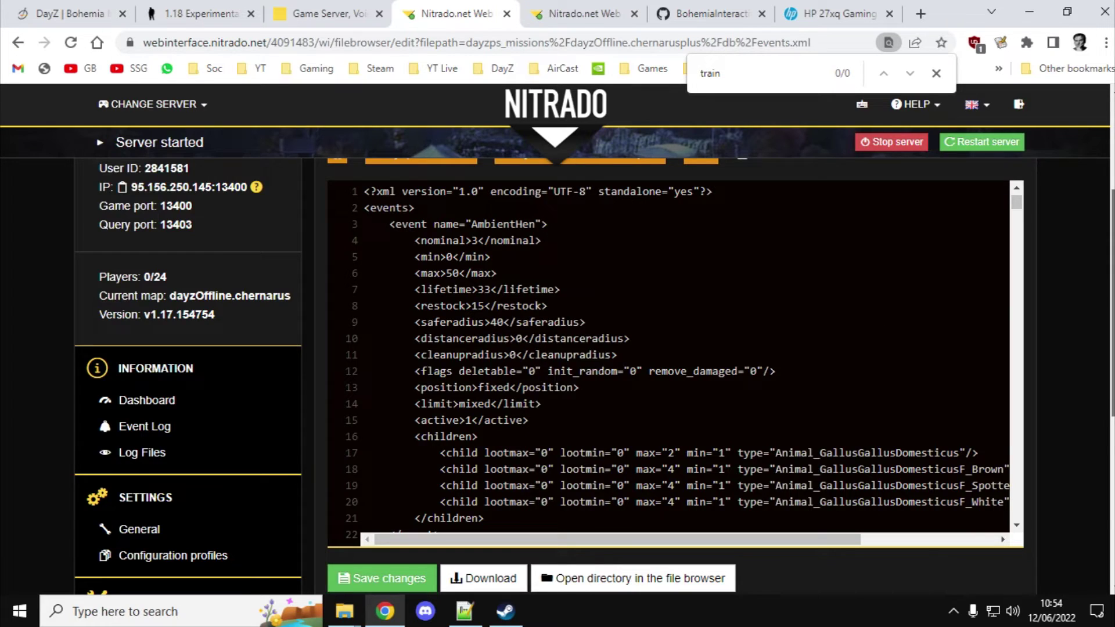
{"action": "scroll", "coordinate": [1112, 302], "scroll_direction": "up", "scroll_amount": 1}
{"action": "scroll", "coordinate": [1112, 302], "scroll_direction": "down", "scroll_amount": 1}
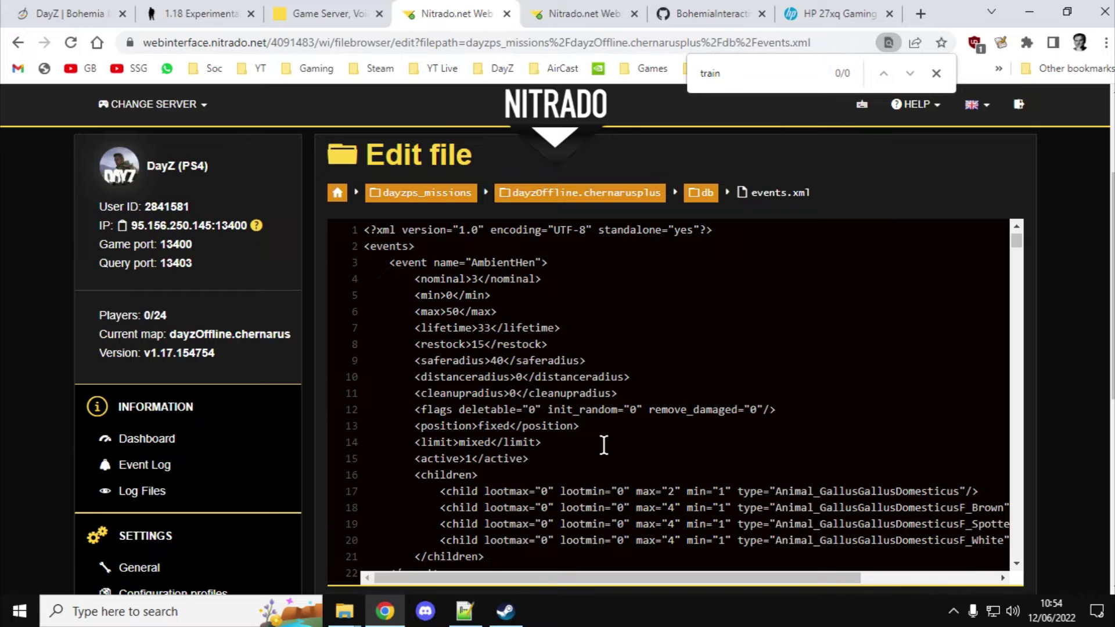
{"action": "scroll", "coordinate": [604, 445], "scroll_direction": "down", "scroll_amount": 3}
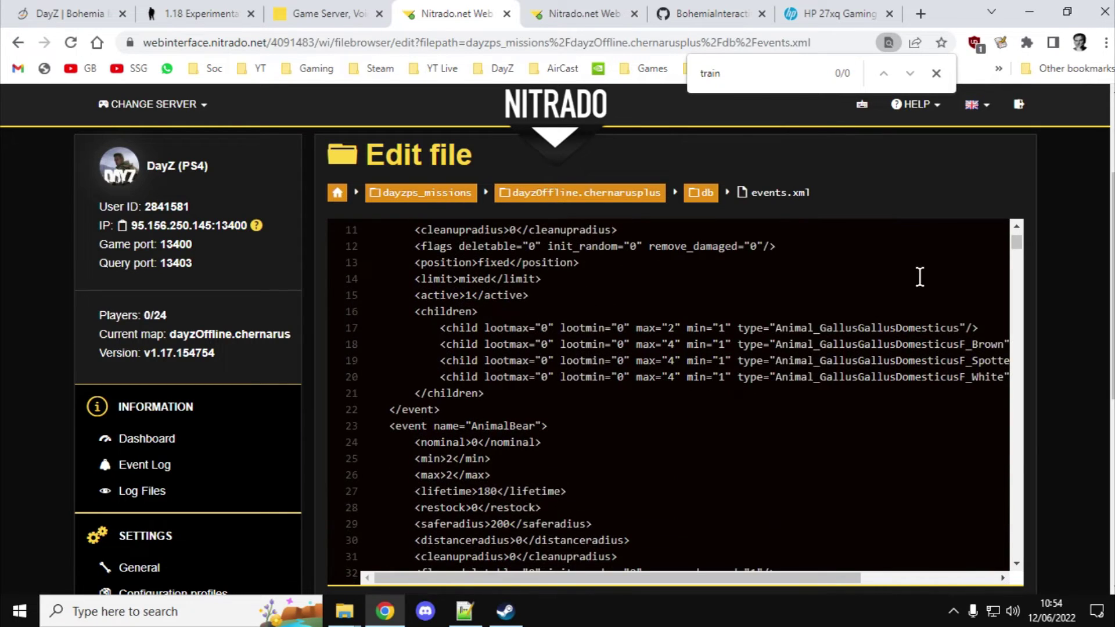
{"action": "scroll", "coordinate": [1111, 244], "scroll_direction": "down", "scroll_amount": 1}
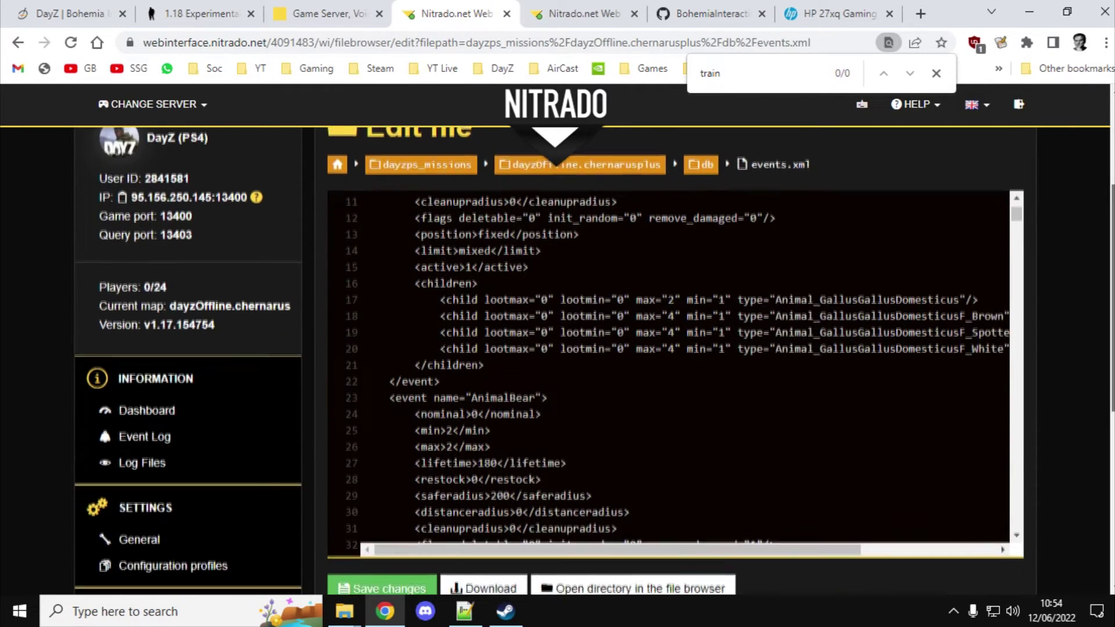
{"action": "scroll", "coordinate": [1112, 244], "scroll_direction": "up", "scroll_amount": 1}
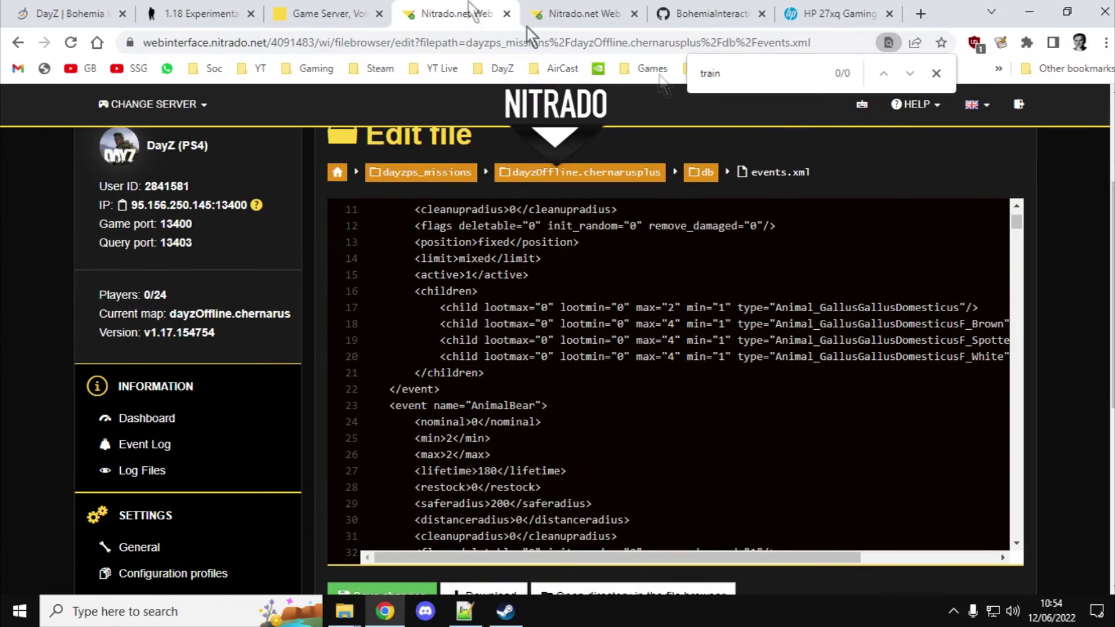
{"action": "left_click", "coordinate": [295, 8]}
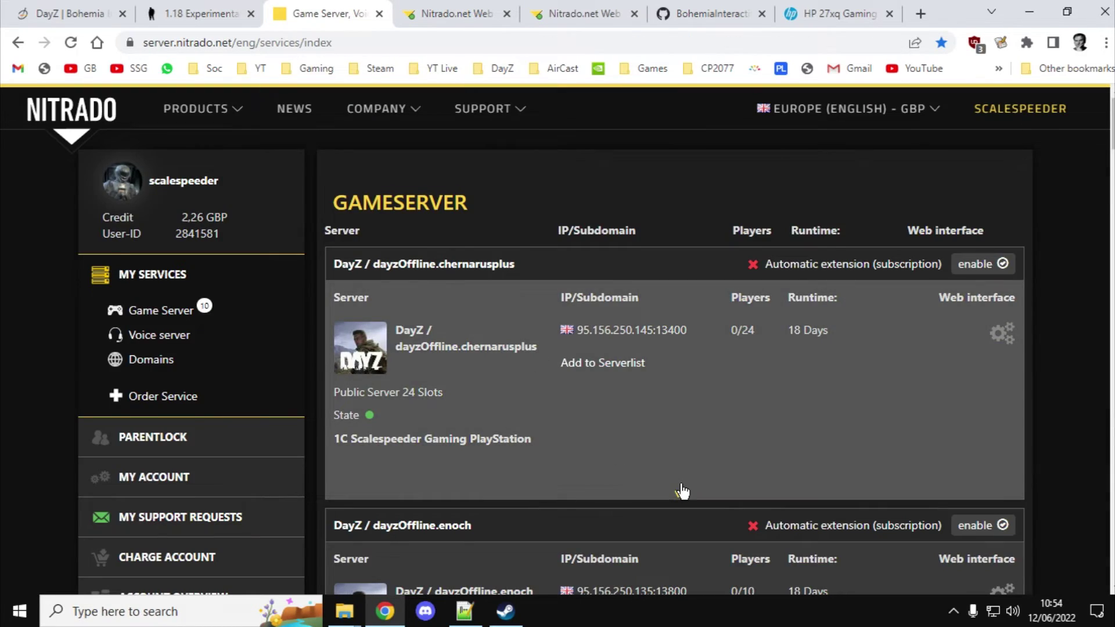
- Review the DayZ chernarusplus and enoch servers, then go to the DayZ-Central-Economy GitHub tab
{"action": "scroll", "coordinate": [680, 489], "scroll_direction": "down", "scroll_amount": 5}
{"action": "scroll", "coordinate": [683, 491], "scroll_direction": "down", "scroll_amount": 3}
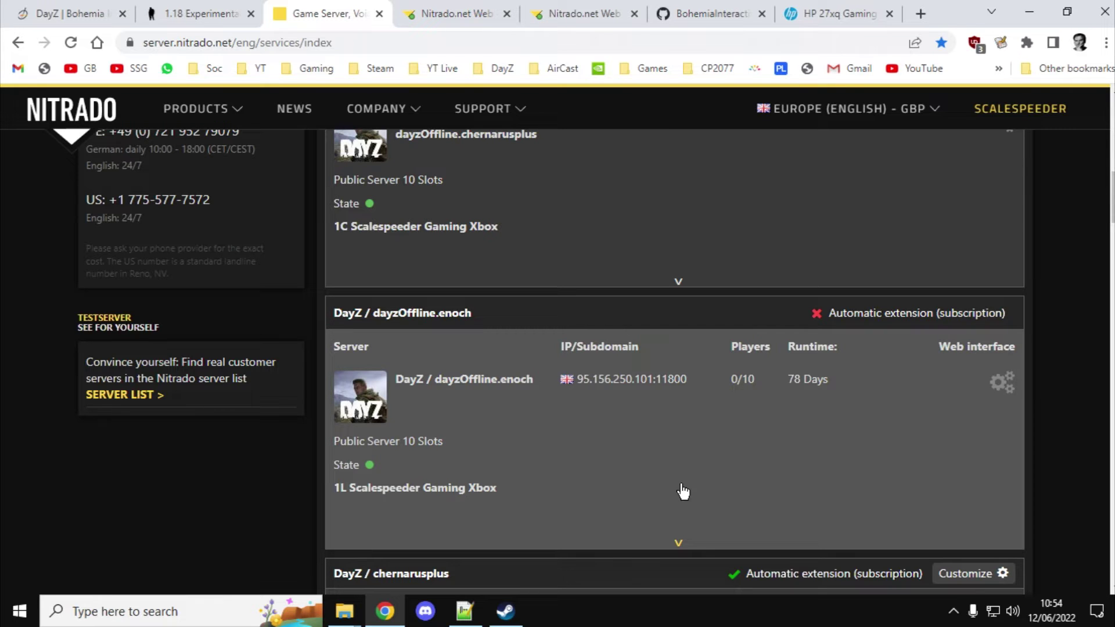
{"action": "scroll", "coordinate": [683, 491], "scroll_direction": "up", "scroll_amount": 7}
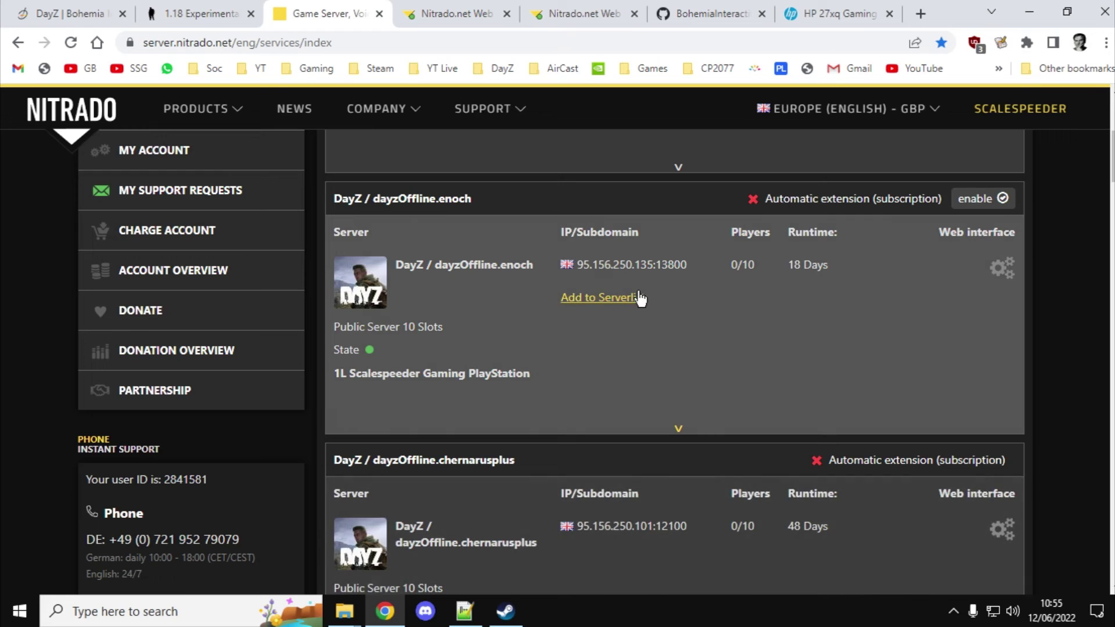
{"action": "left_click", "coordinate": [634, 297]}
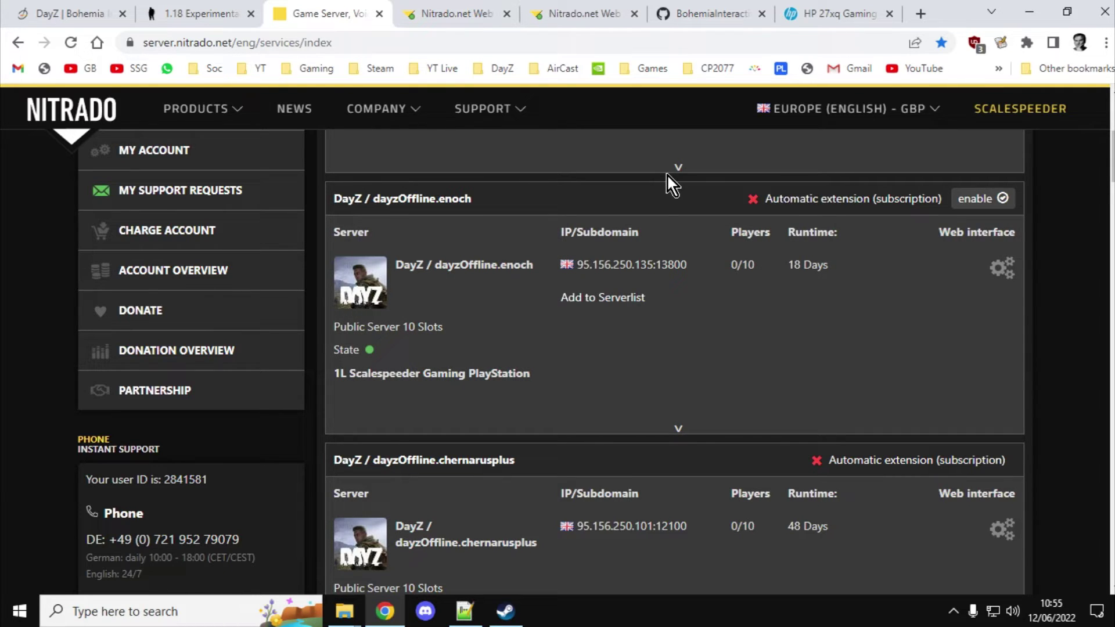
{"action": "left_click", "coordinate": [718, 15]}
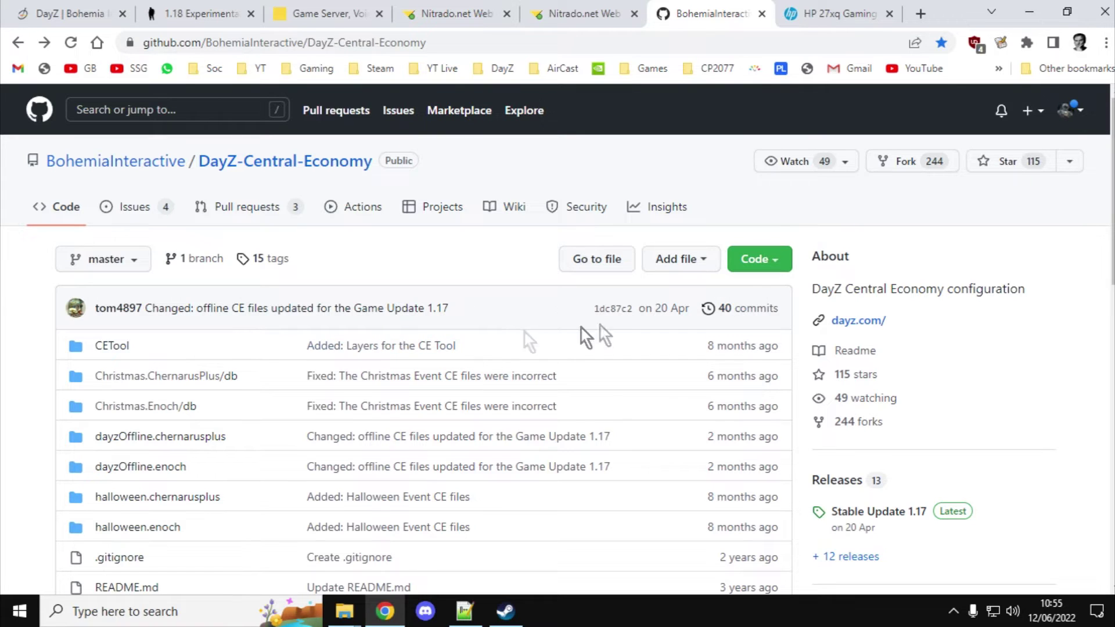
- Peek at the Code download options, then browse the dayzOffline.chernarusplus folder and return to the repo root
{"action": "left_click", "coordinate": [785, 262]}
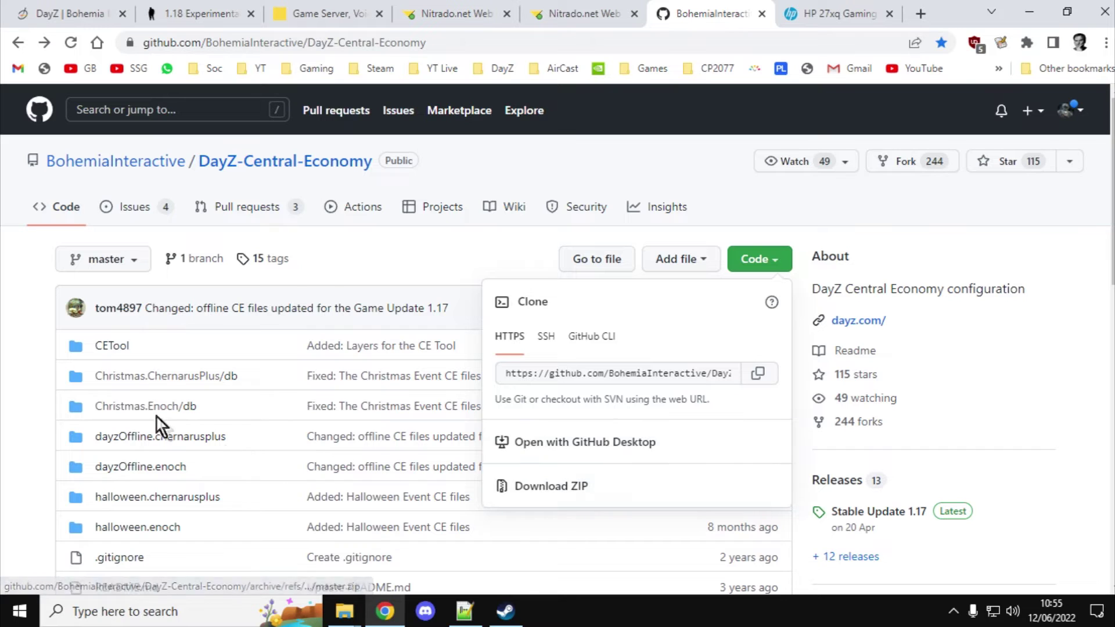
{"action": "left_click", "coordinate": [123, 430]}
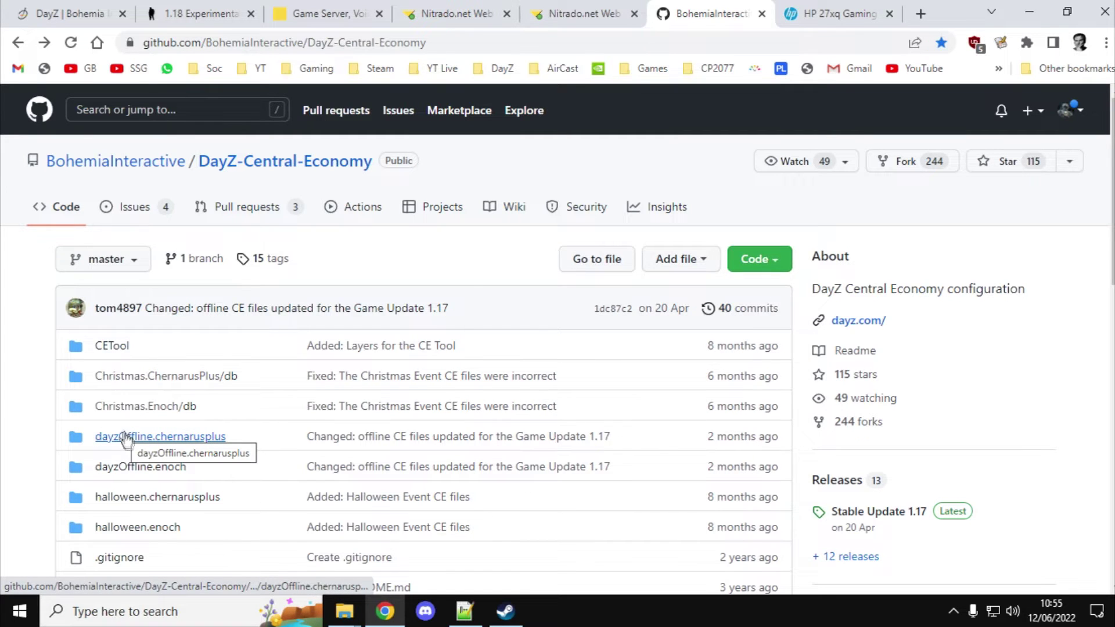
{"action": "left_click", "coordinate": [132, 438]}
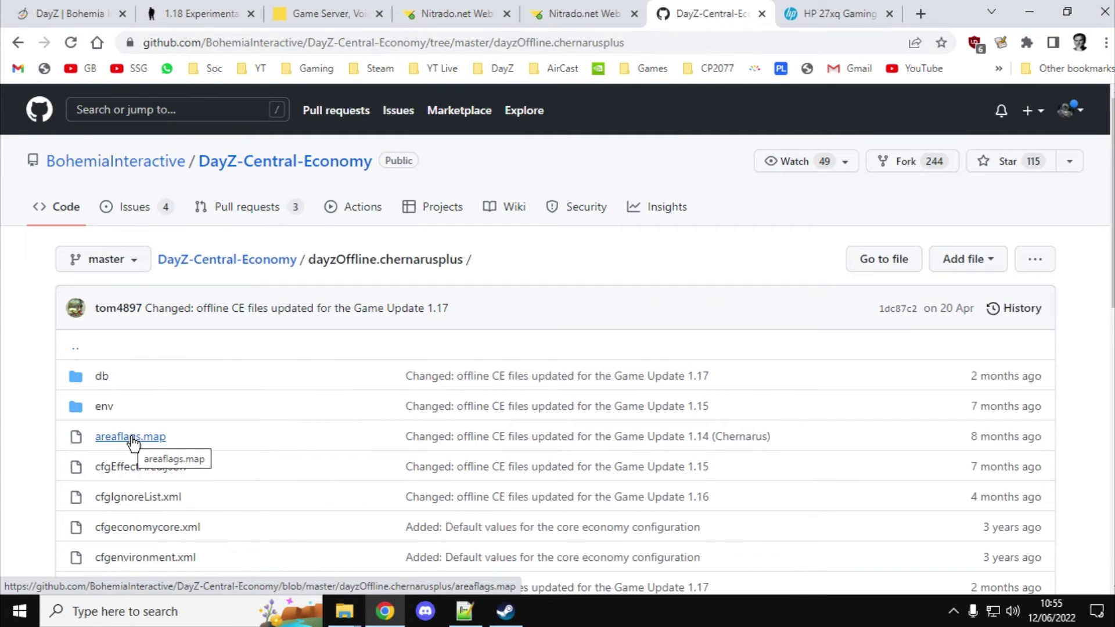
{"action": "scroll", "coordinate": [134, 444], "scroll_direction": "down", "scroll_amount": 1}
{"action": "scroll", "coordinate": [132, 442], "scroll_direction": "down", "scroll_amount": 1}
{"action": "scroll", "coordinate": [132, 441], "scroll_direction": "up", "scroll_amount": 3}
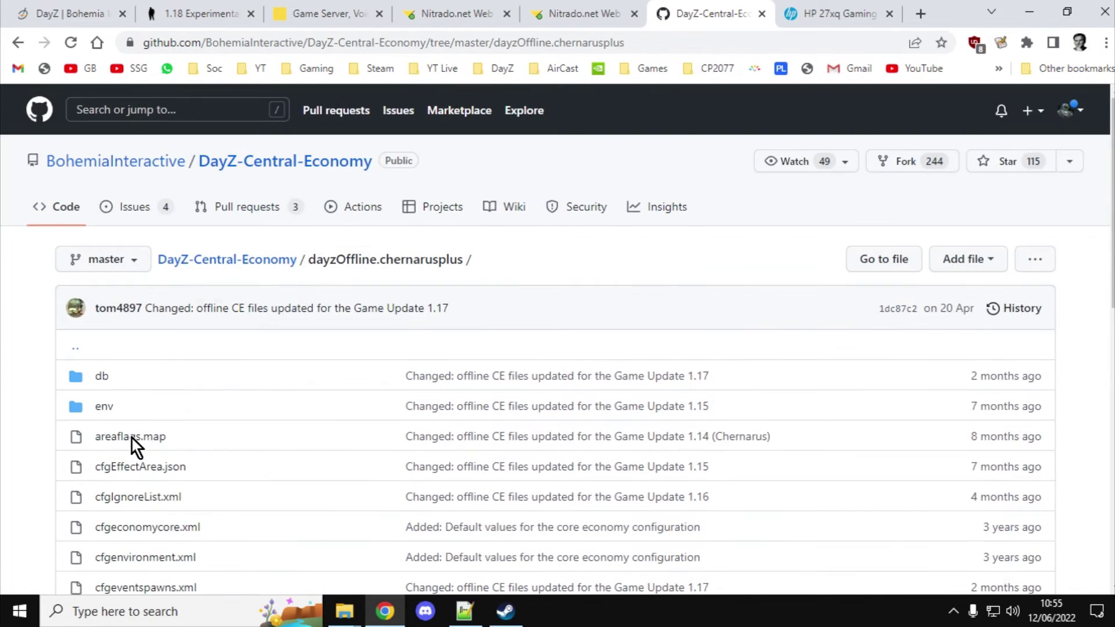
{"action": "left_click", "coordinate": [18, 43]}
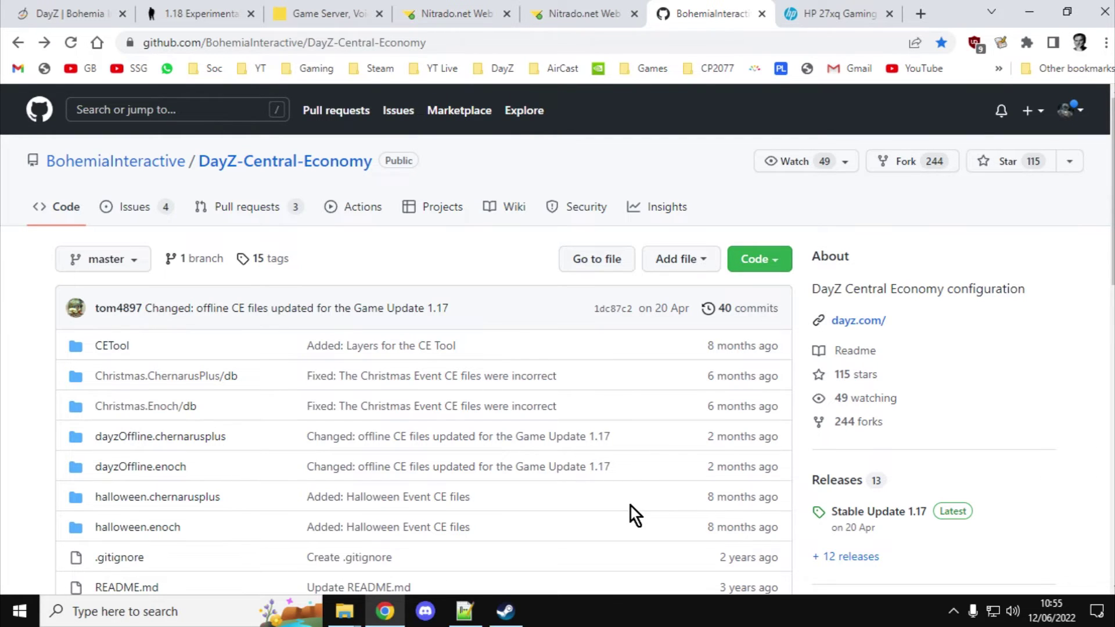
- Scroll the repository root, then return to the Nitrado events.xml editor tab
{"action": "scroll", "coordinate": [630, 507], "scroll_direction": "down", "scroll_amount": 15}
{"action": "scroll", "coordinate": [631, 507], "scroll_direction": "up", "scroll_amount": 12}
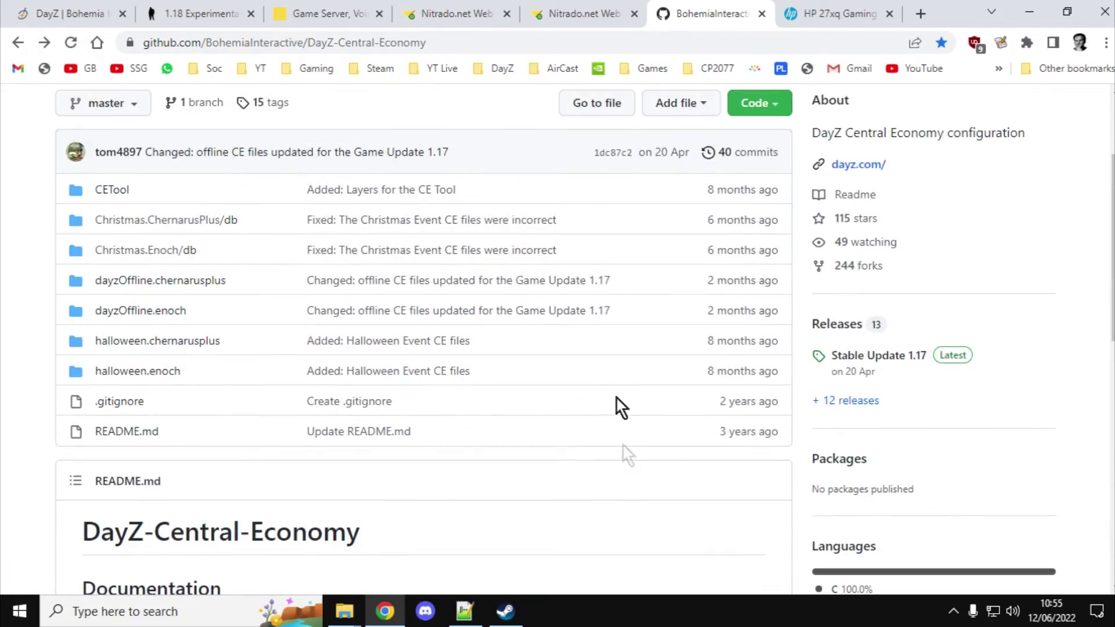
{"action": "scroll", "coordinate": [617, 406], "scroll_direction": "down", "scroll_amount": 15}
{"action": "scroll", "coordinate": [617, 406], "scroll_direction": "up", "scroll_amount": 20}
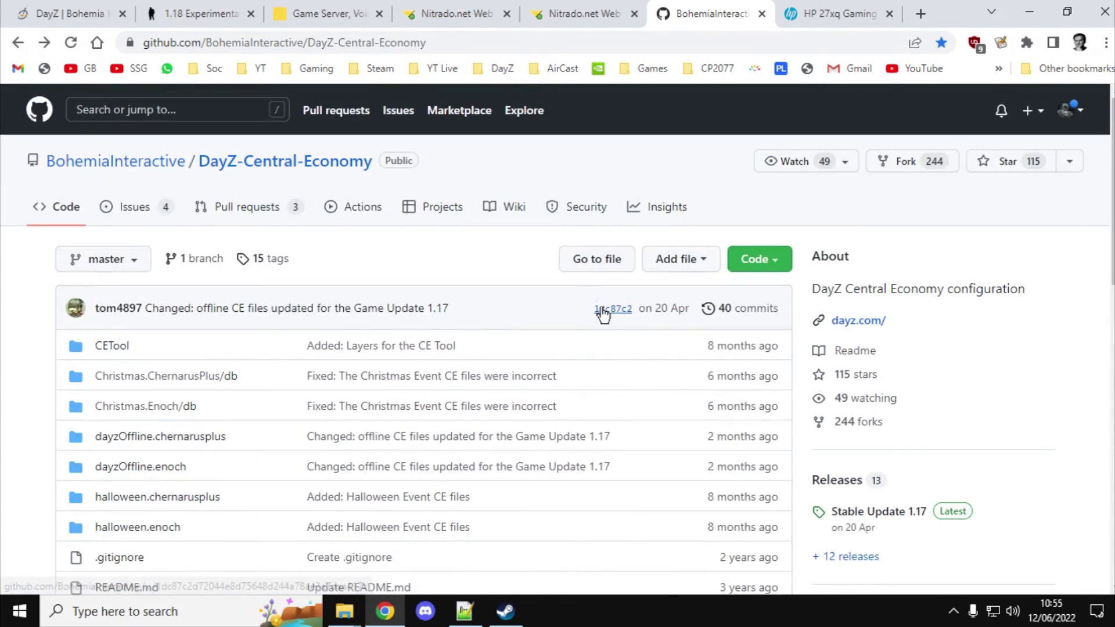
{"action": "left_click", "coordinate": [447, 11]}
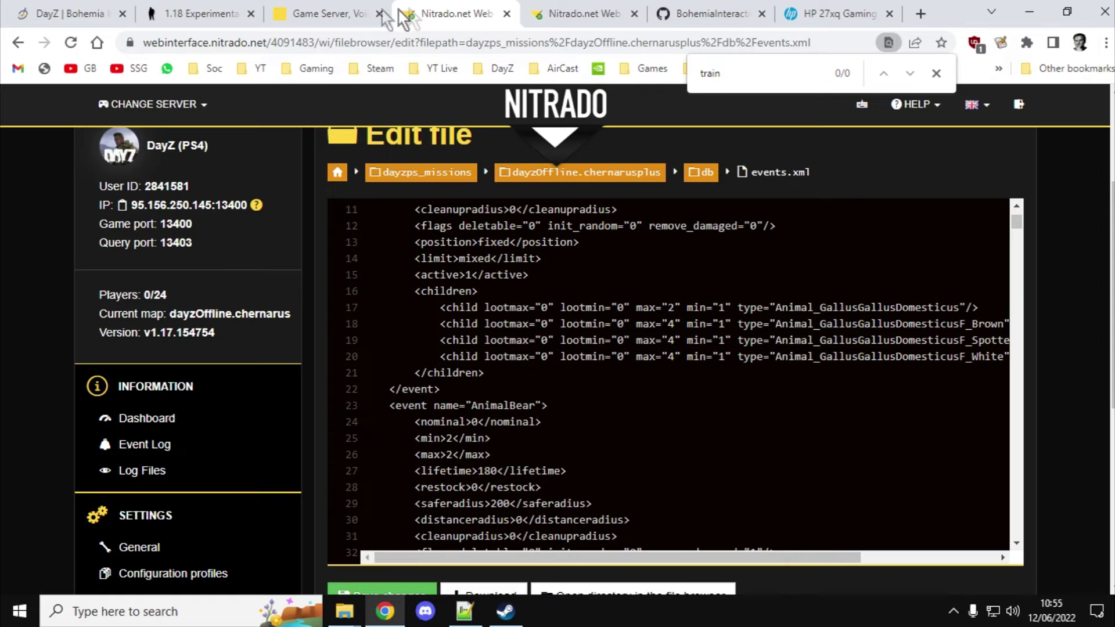
- Glance at Nitrado's game server list, then bring up the DayZ Server page in the Steam library
{"action": "left_click", "coordinate": [347, 10]}
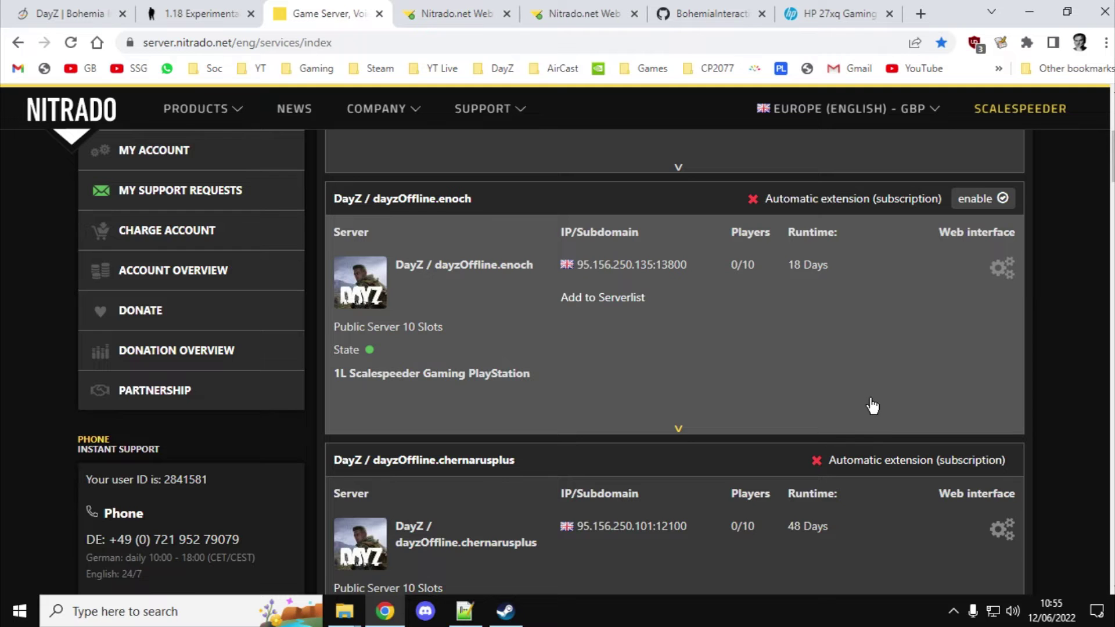
{"action": "left_click", "coordinate": [504, 616]}
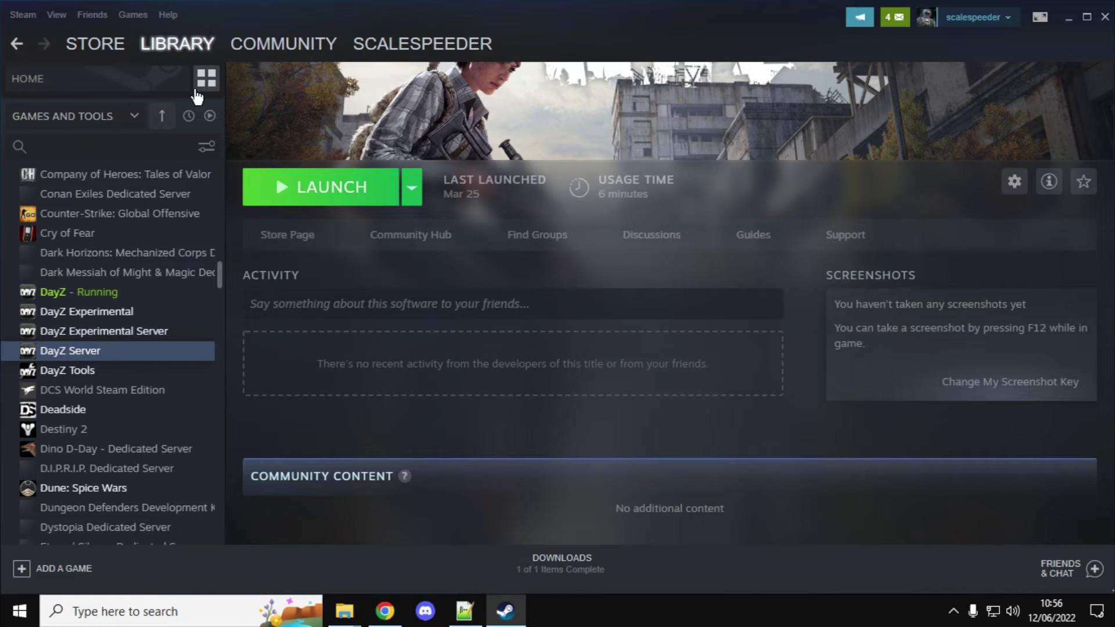
- Filter the Steam library list and show the DayZ Server page with its Launch option
{"action": "left_click", "coordinate": [137, 115]}
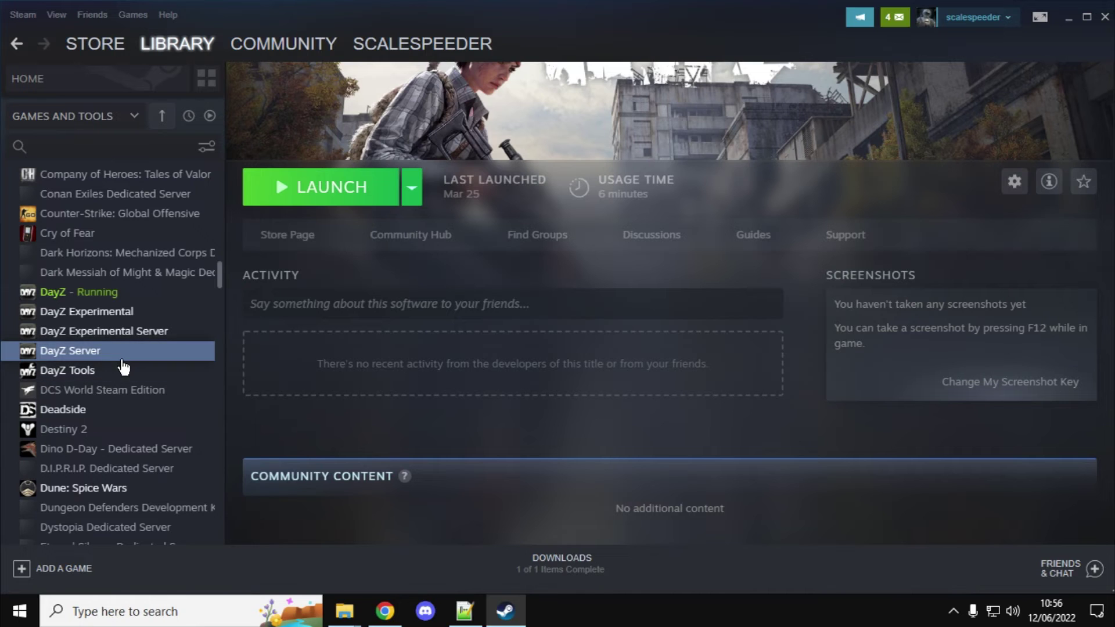
{"action": "mouse_move", "coordinate": [355, 615]}
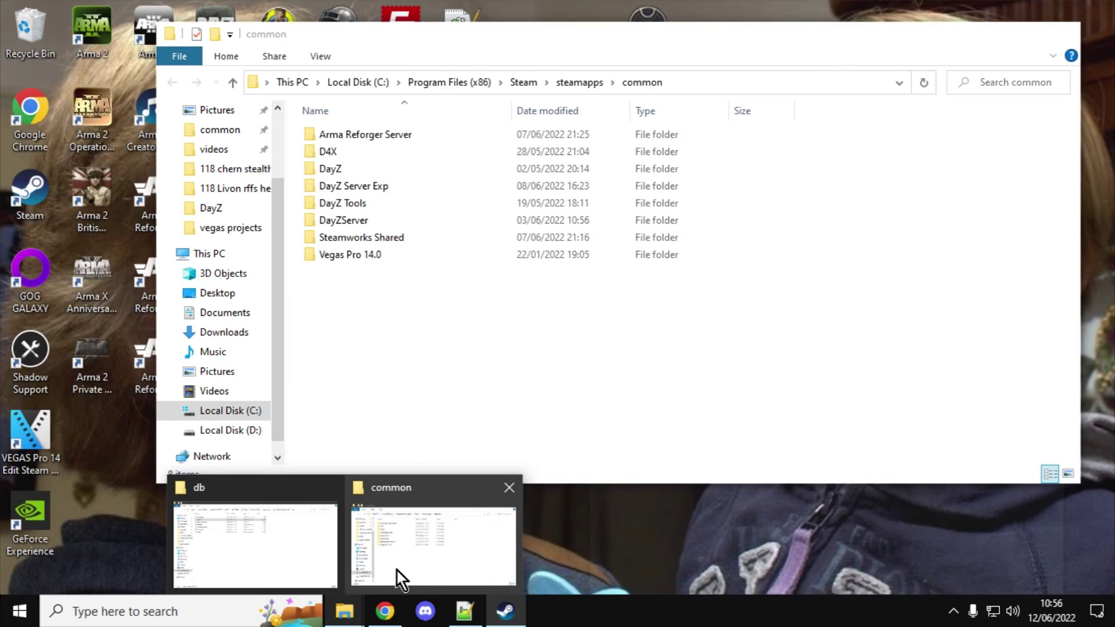
- Browse DayZServer > mpmissions > dayzOffline.chernarusplus > db locally, return to the mission folder, and minimize Explorer
{"action": "left_click", "coordinate": [396, 569]}
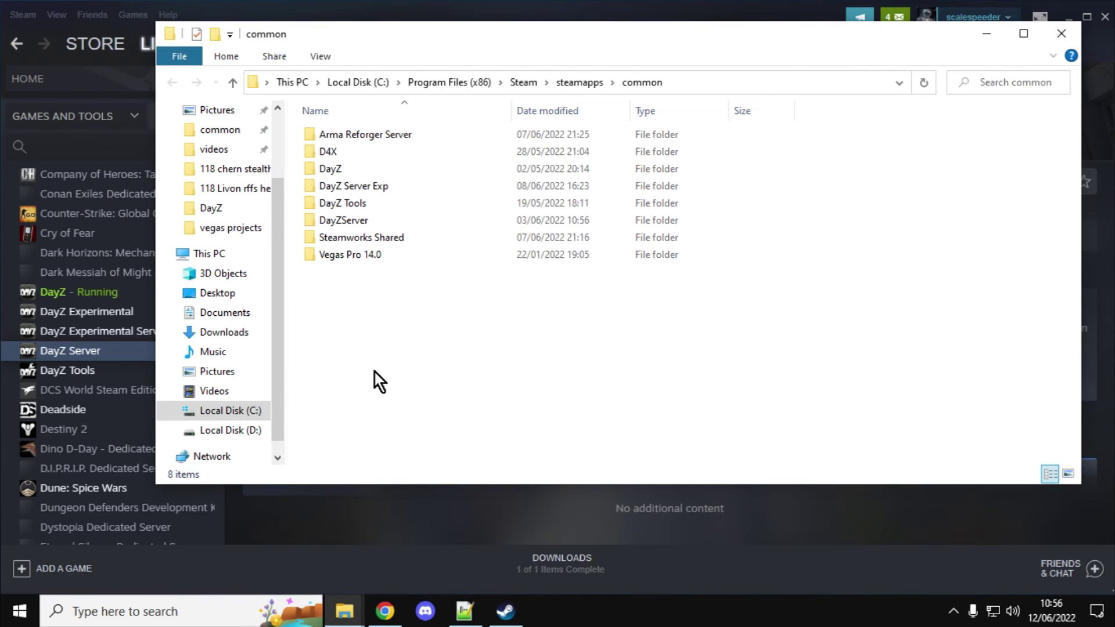
{"action": "double_click", "coordinate": [357, 221]}
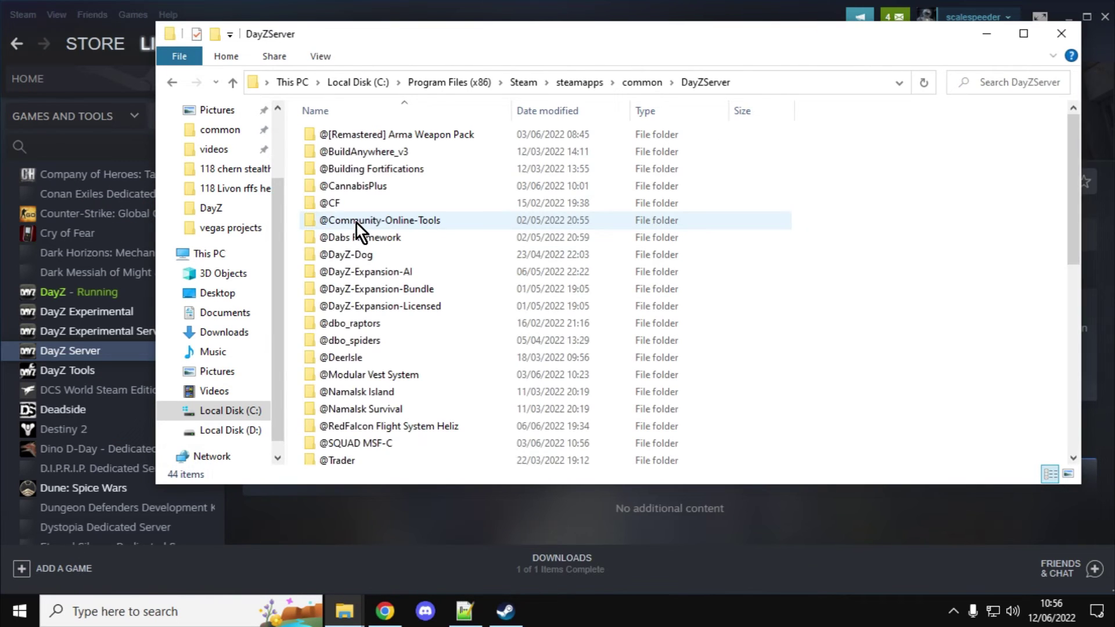
{"action": "scroll", "coordinate": [354, 320], "scroll_direction": "down", "scroll_amount": 7}
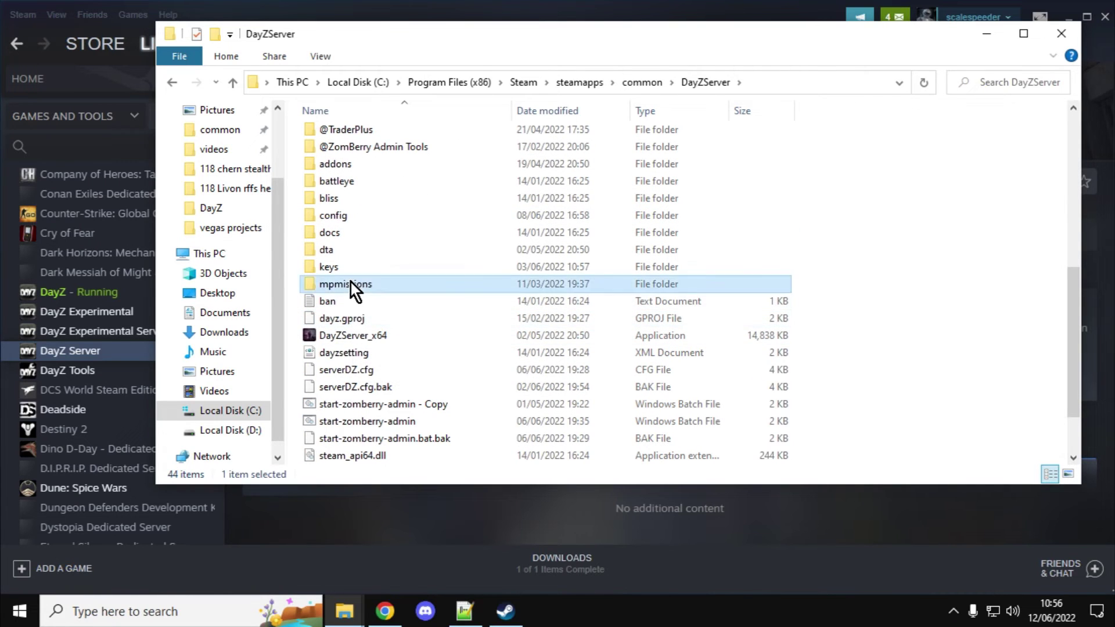
{"action": "double_click", "coordinate": [351, 283]}
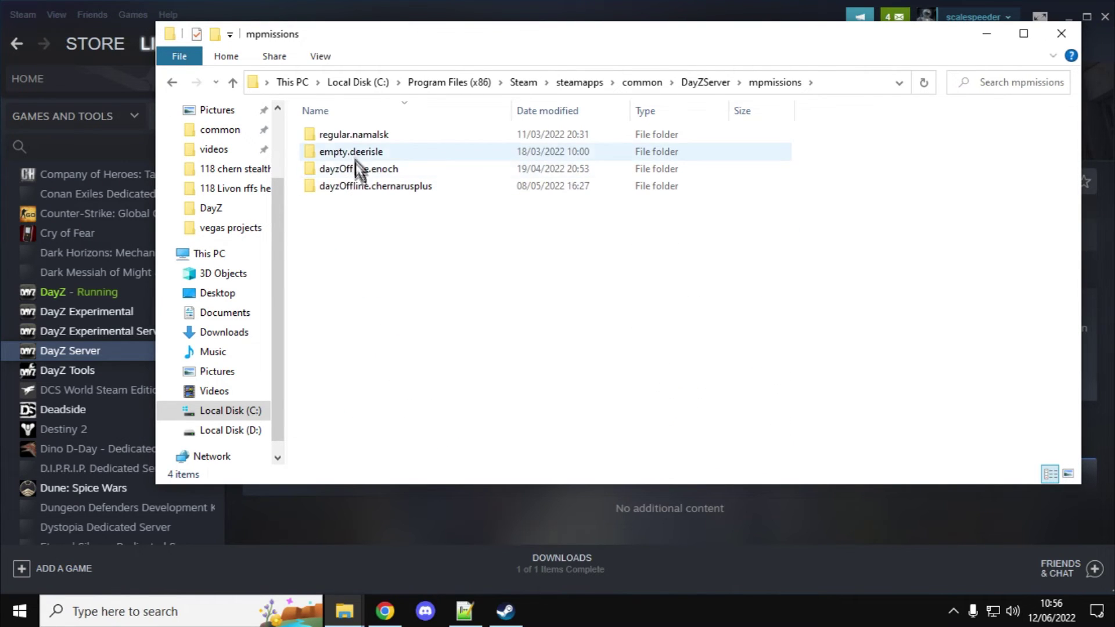
{"action": "double_click", "coordinate": [354, 186]}
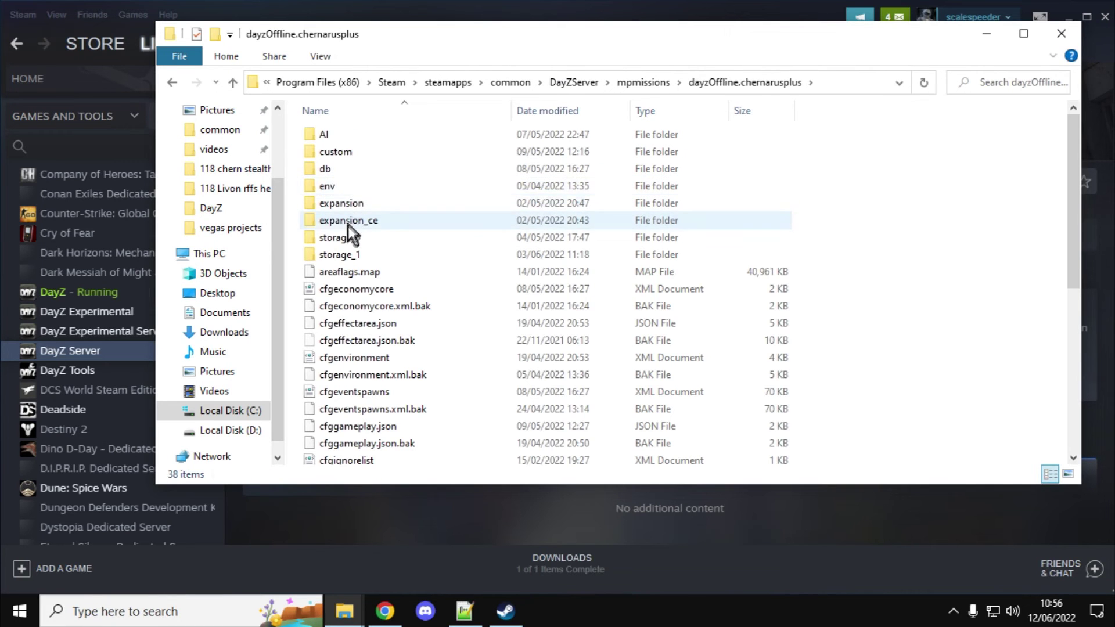
{"action": "double_click", "coordinate": [325, 176]}
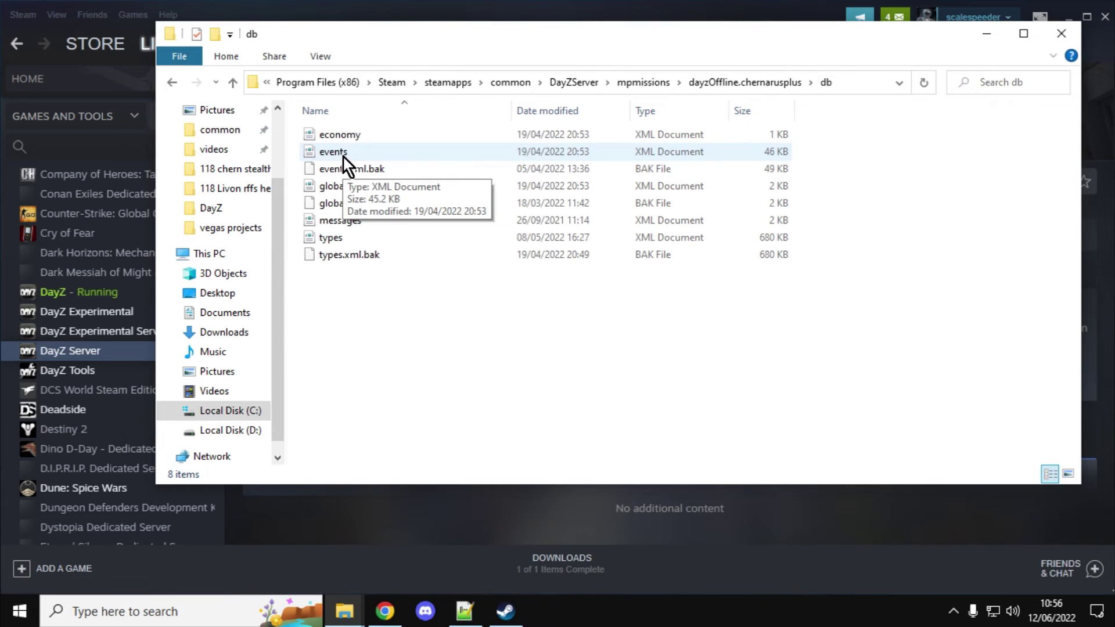
{"action": "left_click", "coordinate": [233, 82]}
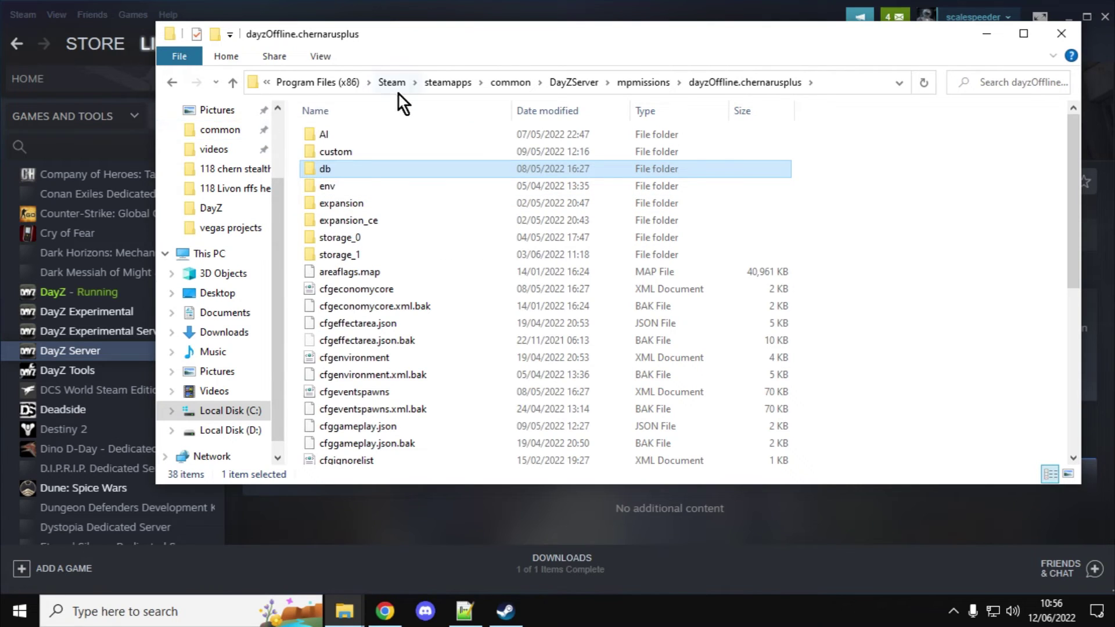
{"action": "left_click", "coordinate": [986, 36]}
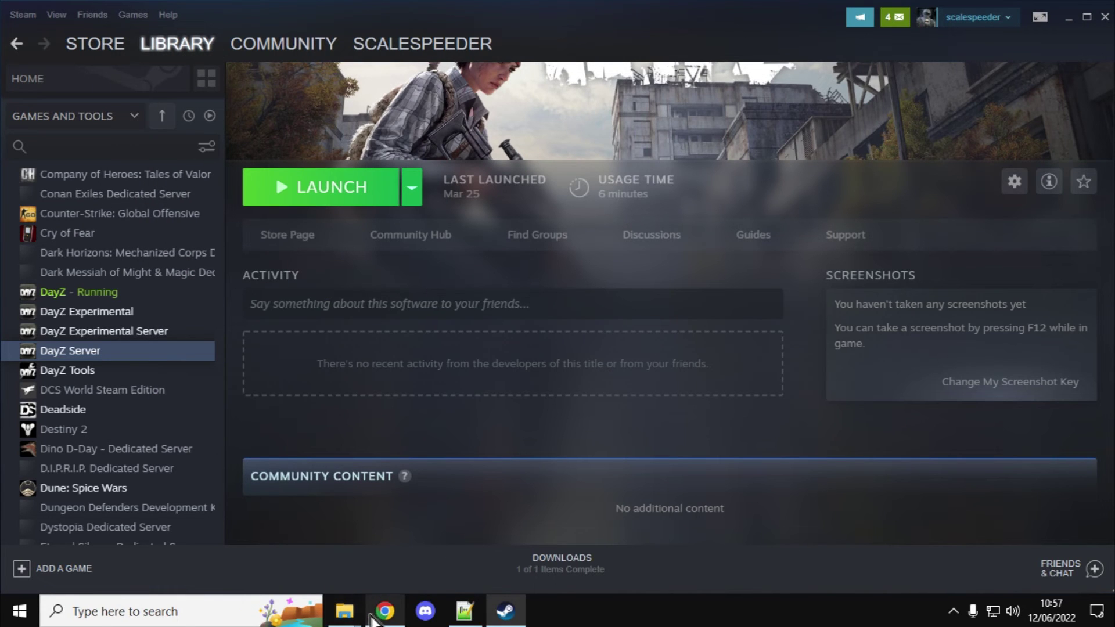
- Bring the Nitrado services page forward in Chrome and open the server's File Browser
{"action": "mouse_move", "coordinate": [376, 619]}
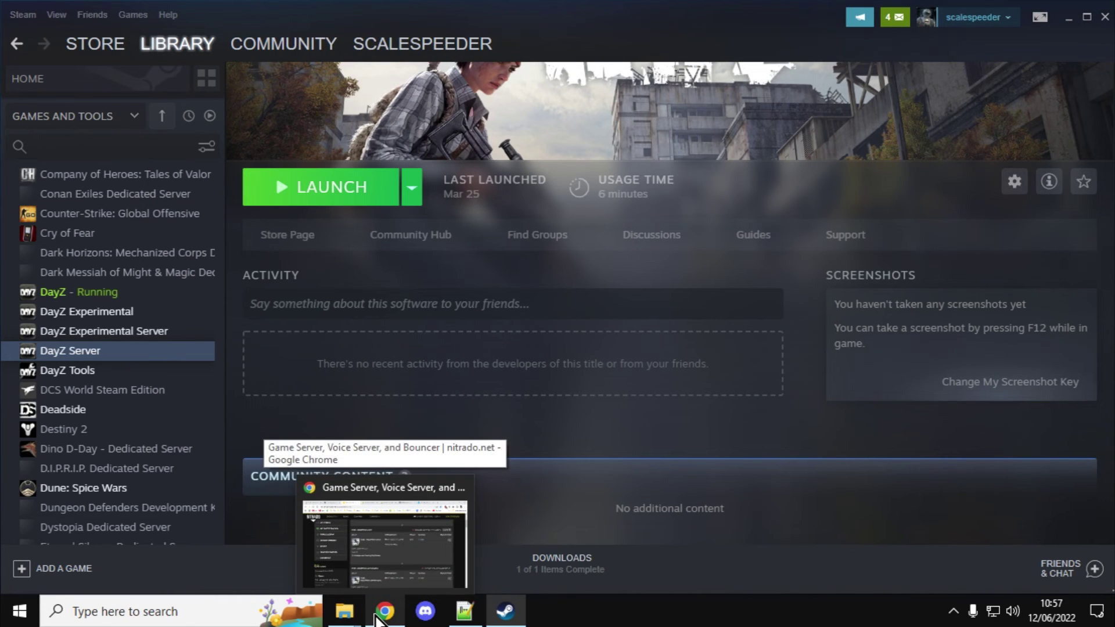
{"action": "left_click", "coordinate": [377, 619]}
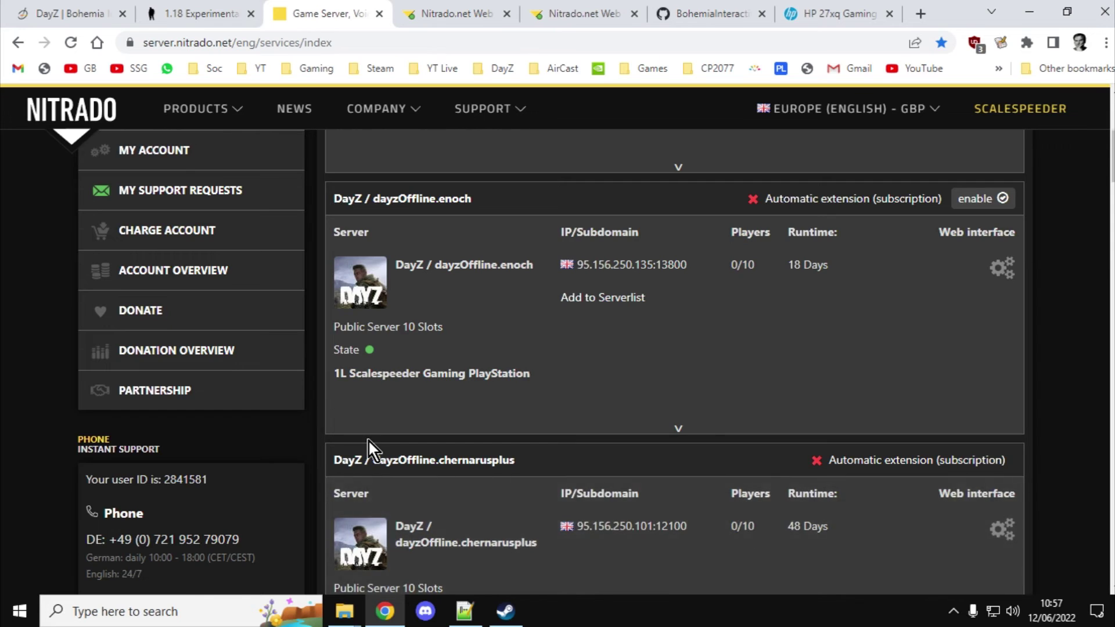
{"action": "scroll", "coordinate": [368, 440], "scroll_direction": "up", "scroll_amount": 3}
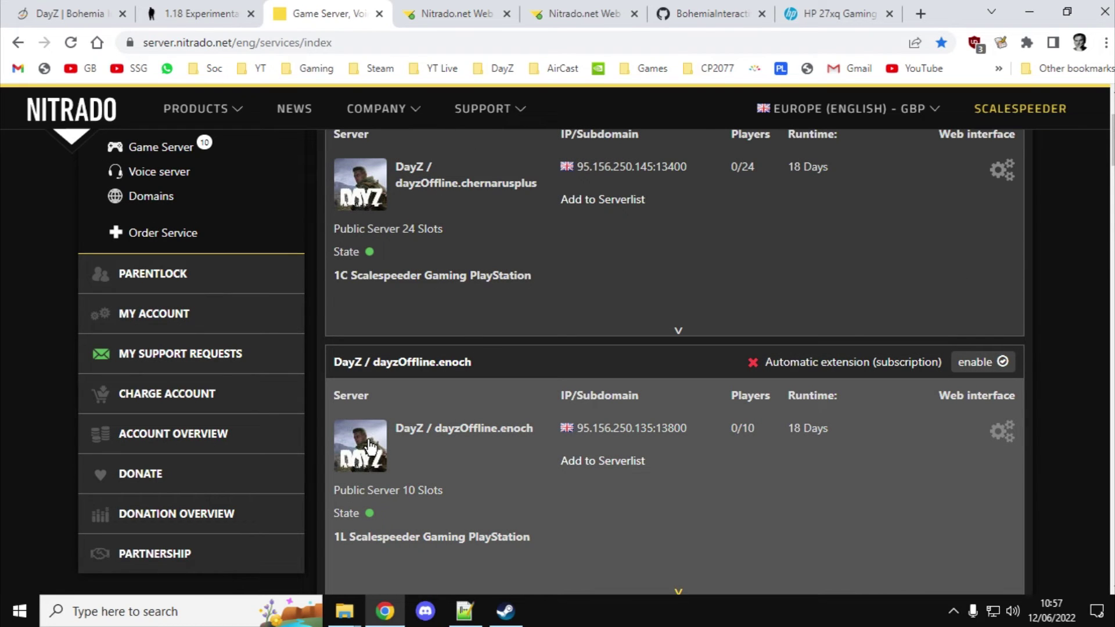
{"action": "scroll", "coordinate": [368, 446], "scroll_direction": "up", "scroll_amount": 3}
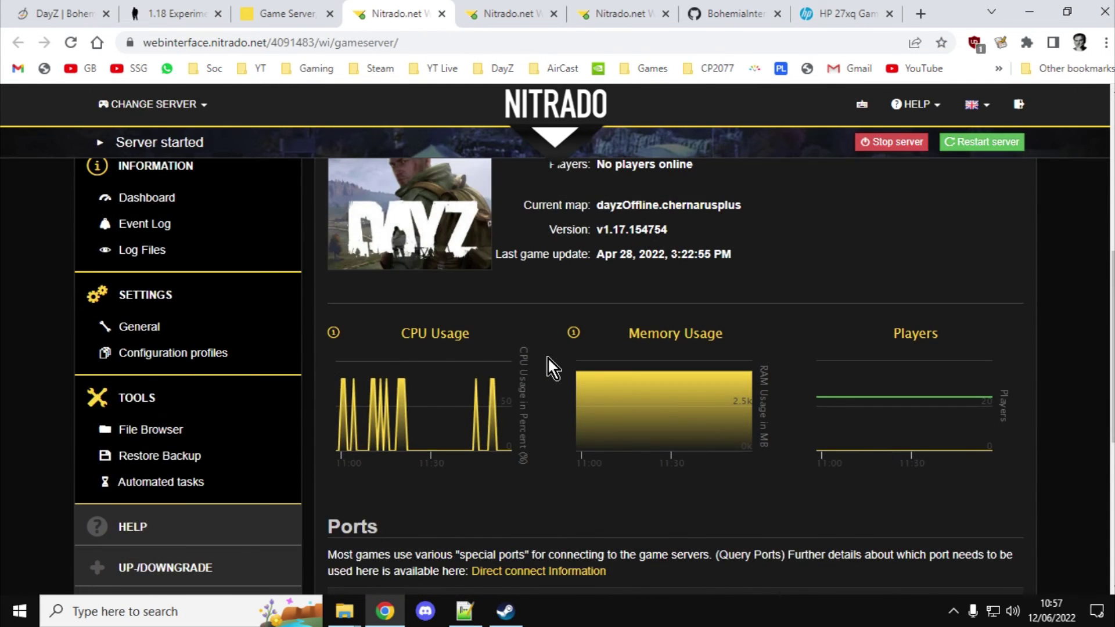
{"action": "left_click", "coordinate": [150, 430]}
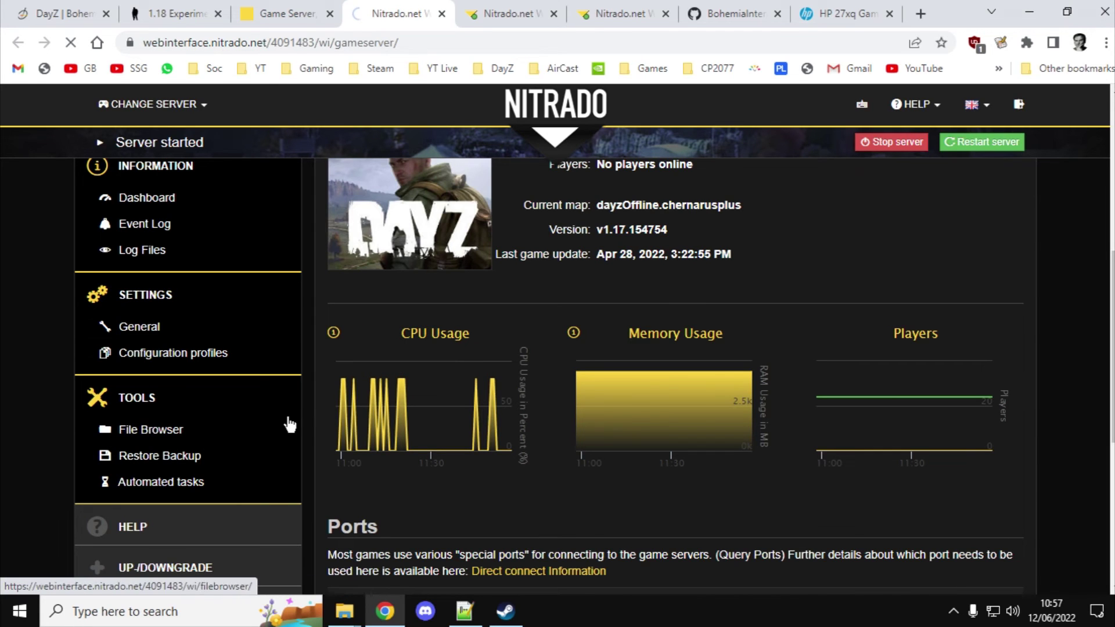
{"action": "scroll", "coordinate": [401, 383], "scroll_direction": "down", "scroll_amount": 5}
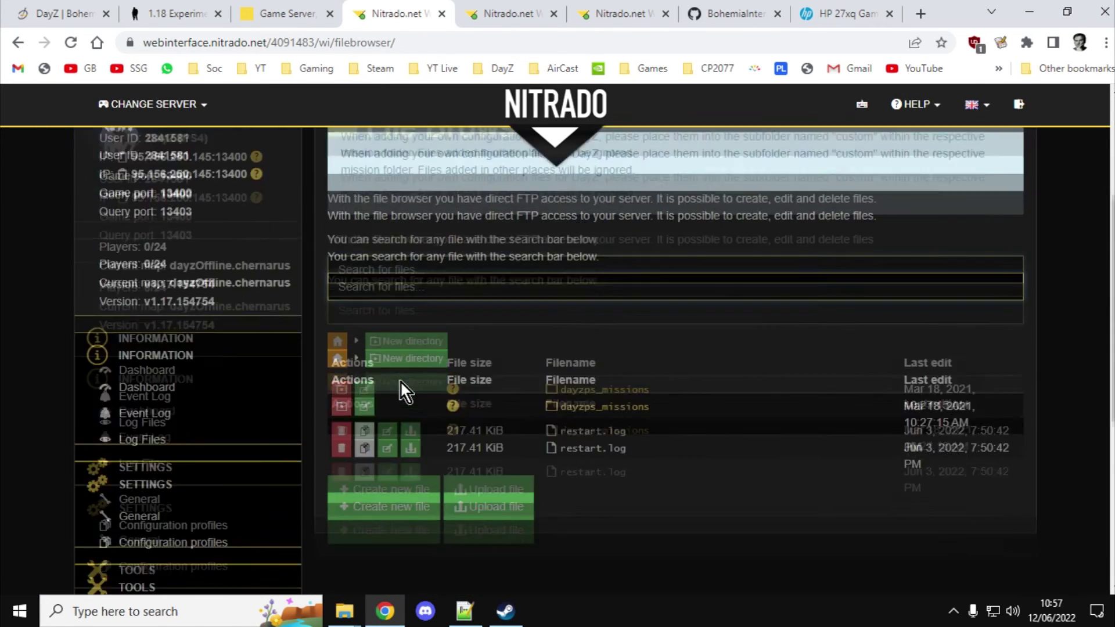
- Go into dayzps_missions > dayzOffline.chernarusplus and open cfggameplay.json for editing
{"action": "left_click", "coordinate": [641, 301]}
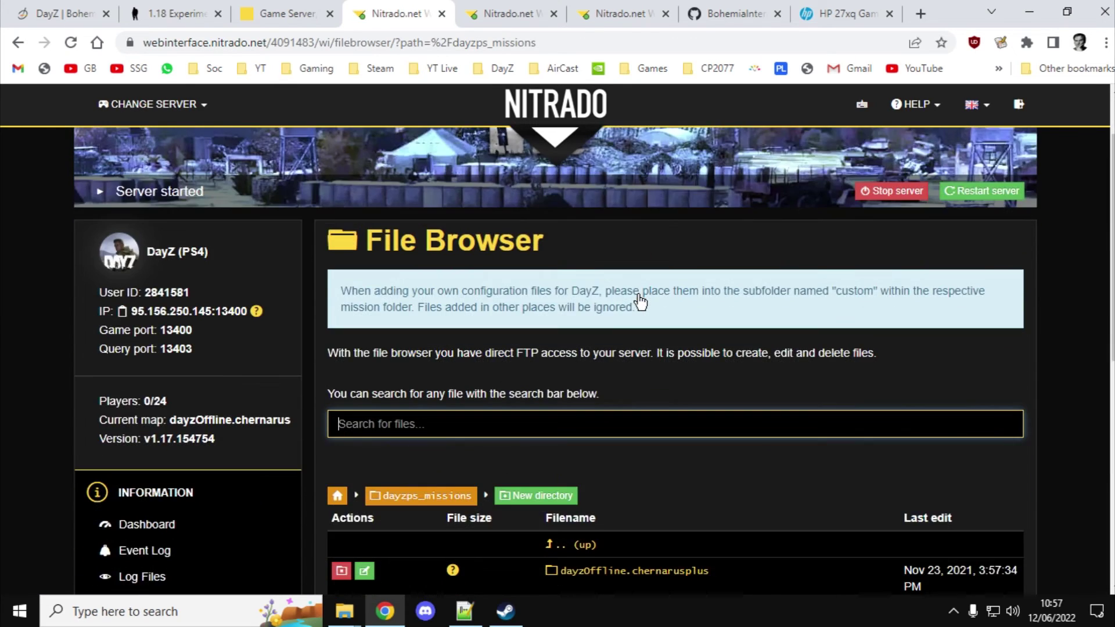
{"action": "scroll", "coordinate": [641, 302], "scroll_direction": "down", "scroll_amount": 5}
{"action": "left_click", "coordinate": [625, 329]}
{"action": "scroll", "coordinate": [625, 331], "scroll_direction": "down", "scroll_amount": 8}
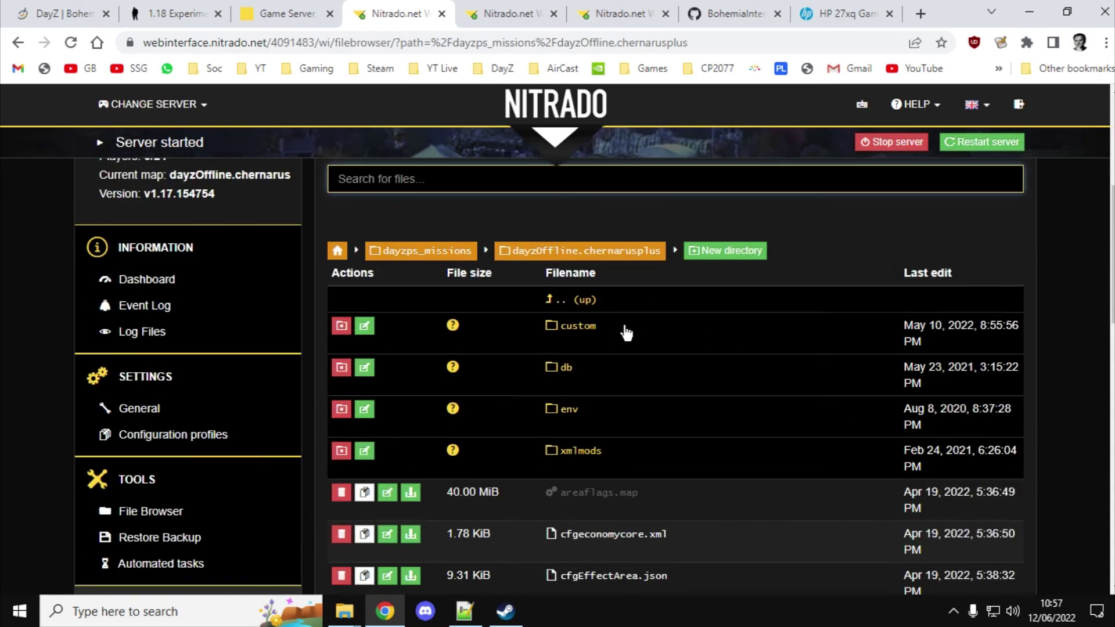
{"action": "scroll", "coordinate": [625, 332], "scroll_direction": "down", "scroll_amount": 2}
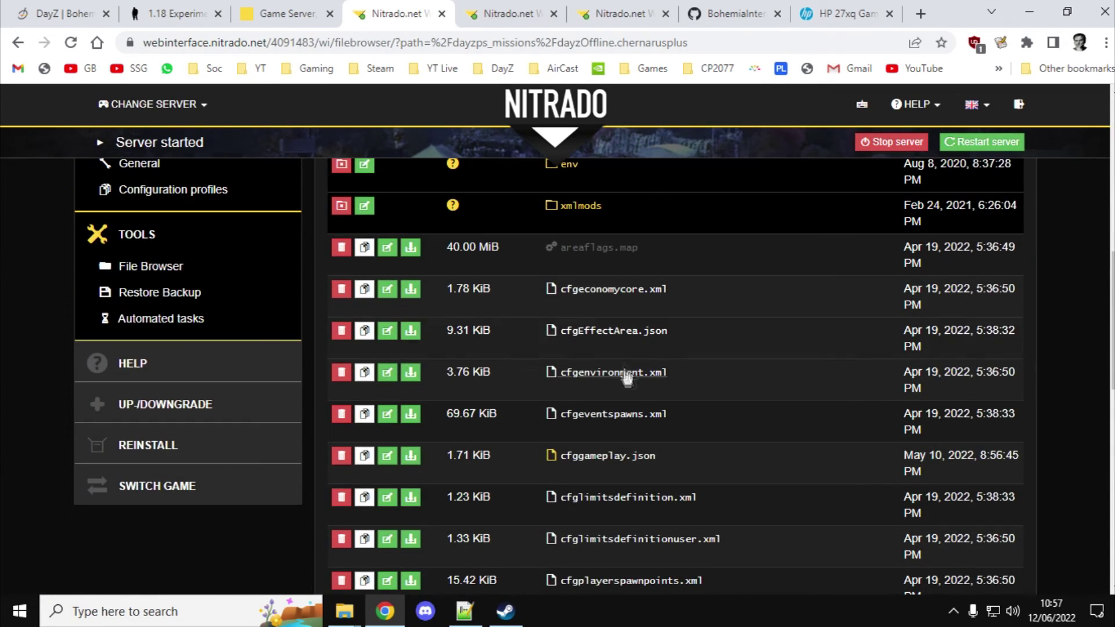
{"action": "left_click", "coordinate": [597, 457]}
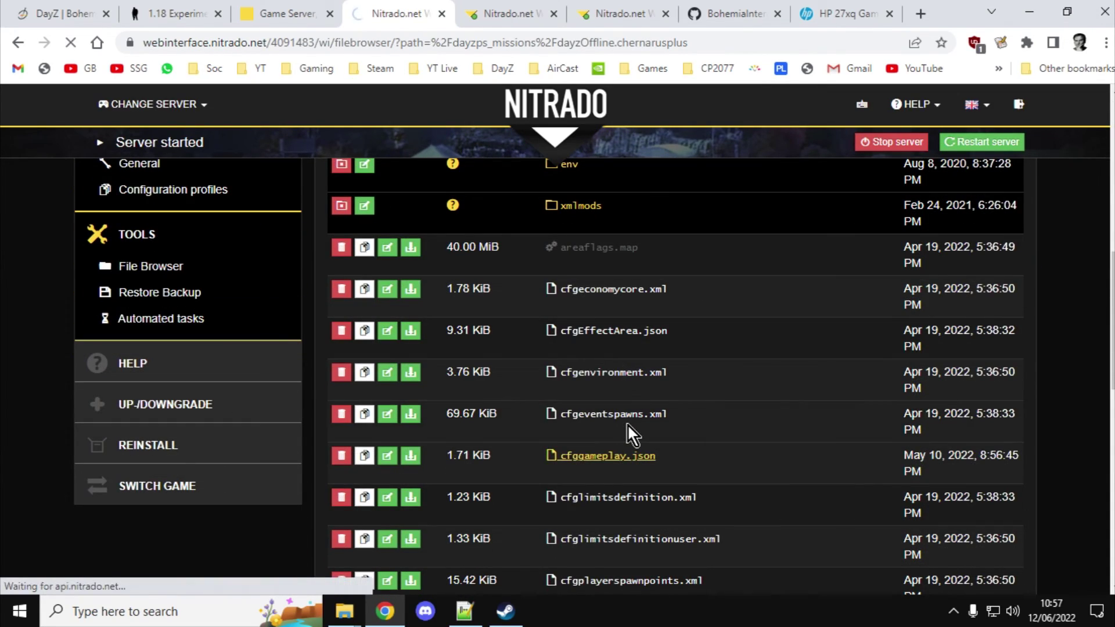
- Highlight the objectSpawnersArr line under WorldsData in cfggameplay.json, then show the 1.18 Experimental article
{"action": "scroll", "coordinate": [628, 424], "scroll_direction": "down", "scroll_amount": 5}
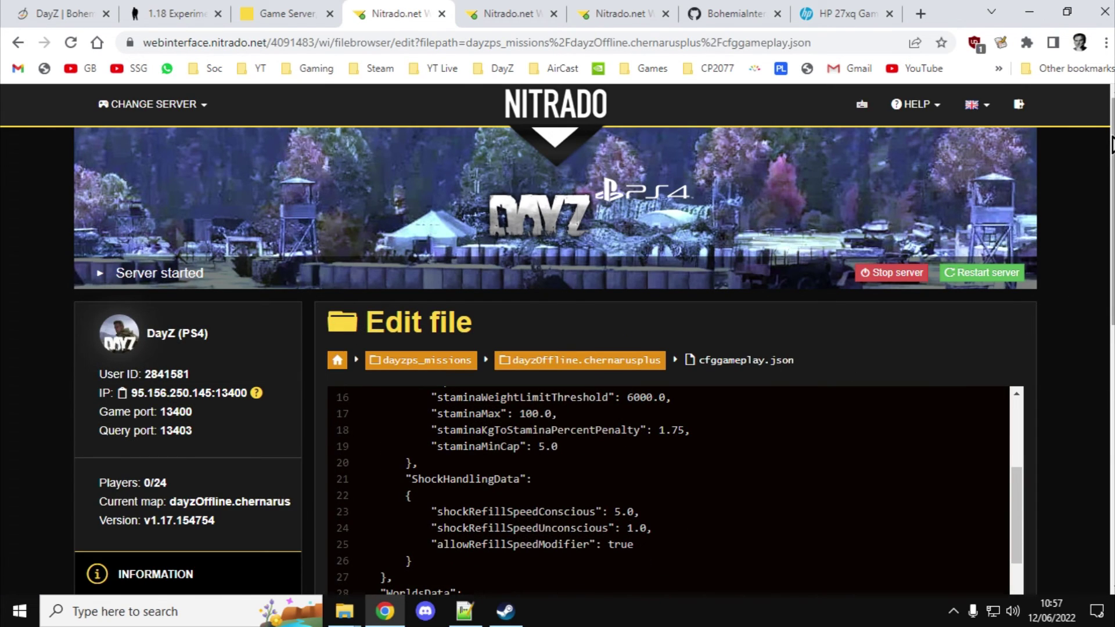
{"action": "left_click_drag", "start_coordinate": [1112, 144], "coordinate": [1113, 243]}
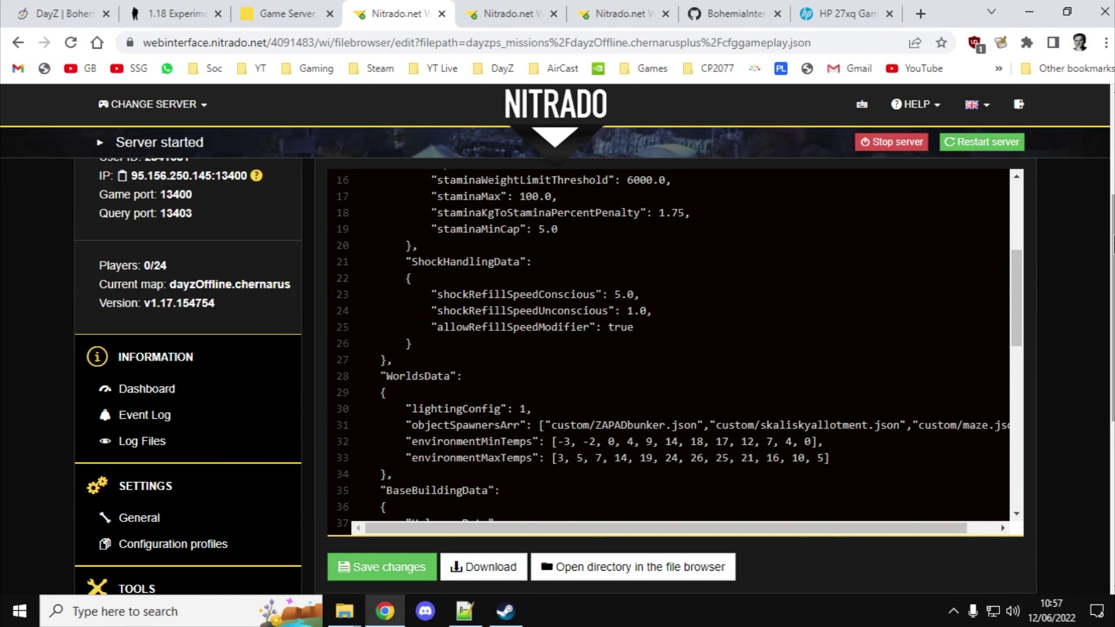
{"action": "mouse_move", "coordinate": [406, 443]}
{"action": "left_mouse_down"}
{"action": "mouse_move", "coordinate": [499, 425]}
{"action": "mouse_move", "coordinate": [406, 423]}
{"action": "left_mouse_up"}
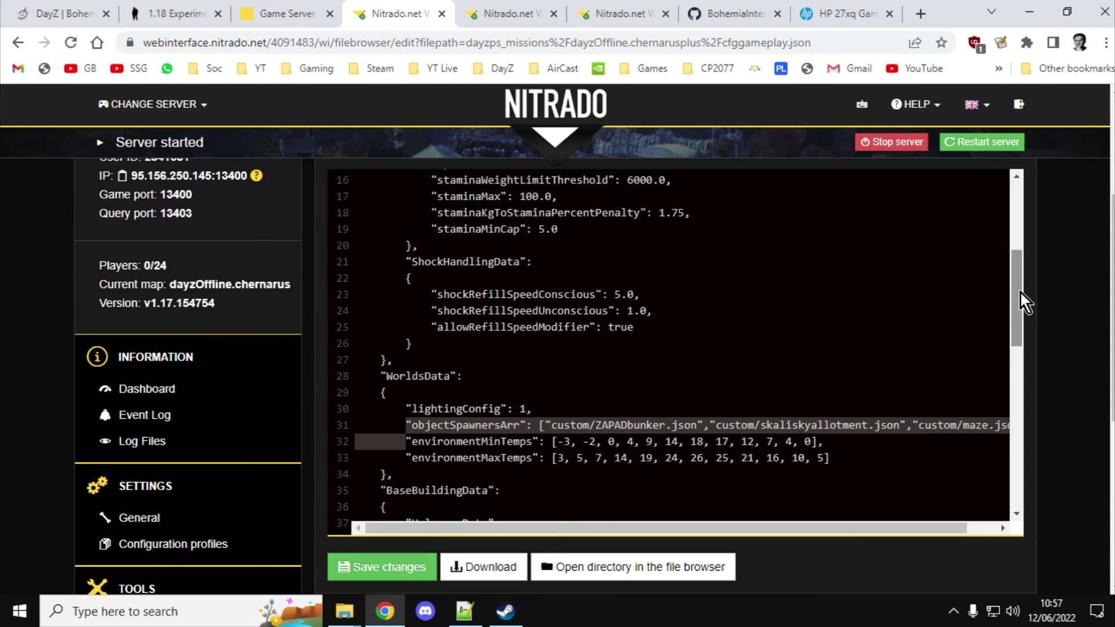
{"action": "left_click_drag", "start_coordinate": [1020, 291], "coordinate": [1023, 321]}
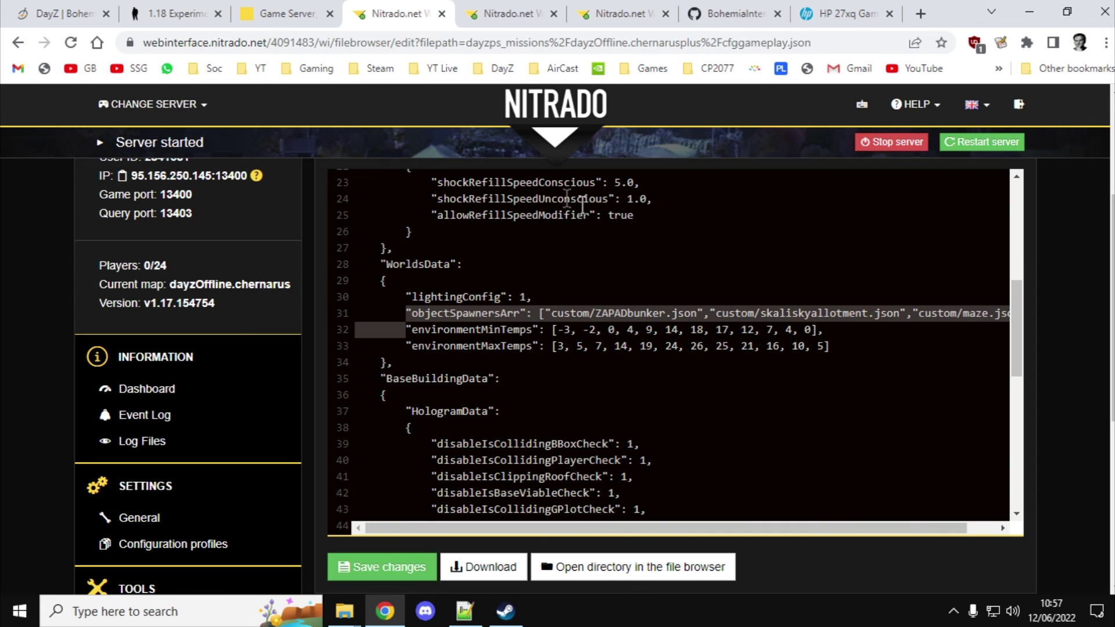
{"action": "left_click", "coordinate": [156, 12]}
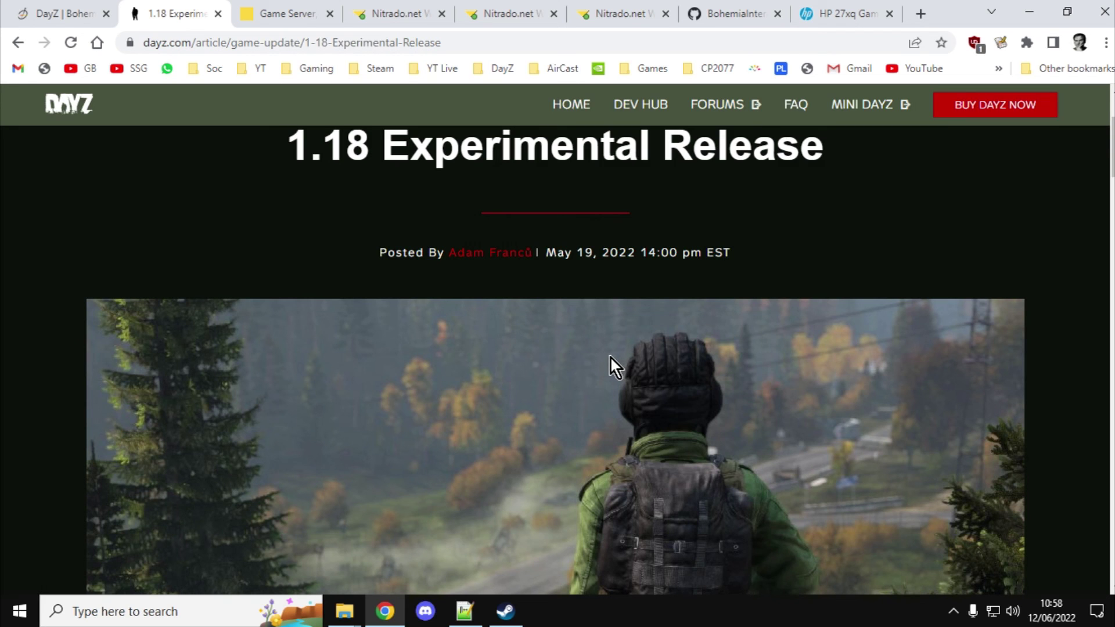
{"action": "scroll", "coordinate": [609, 356], "scroll_direction": "up", "scroll_amount": 7}
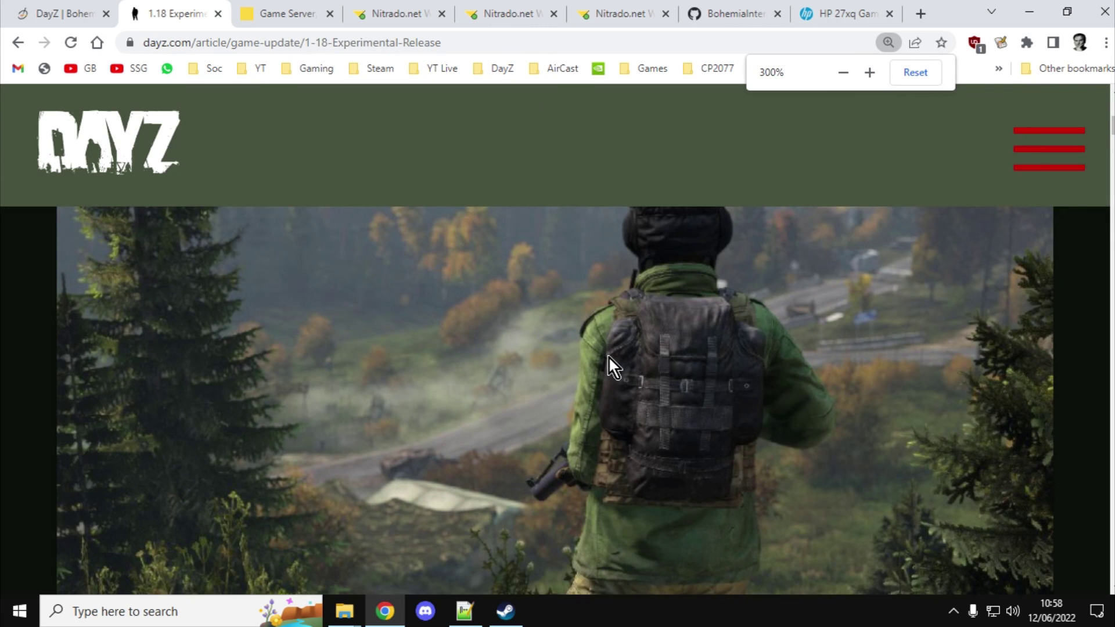
{"action": "scroll", "coordinate": [608, 356], "scroll_direction": "down", "scroll_amount": 13}
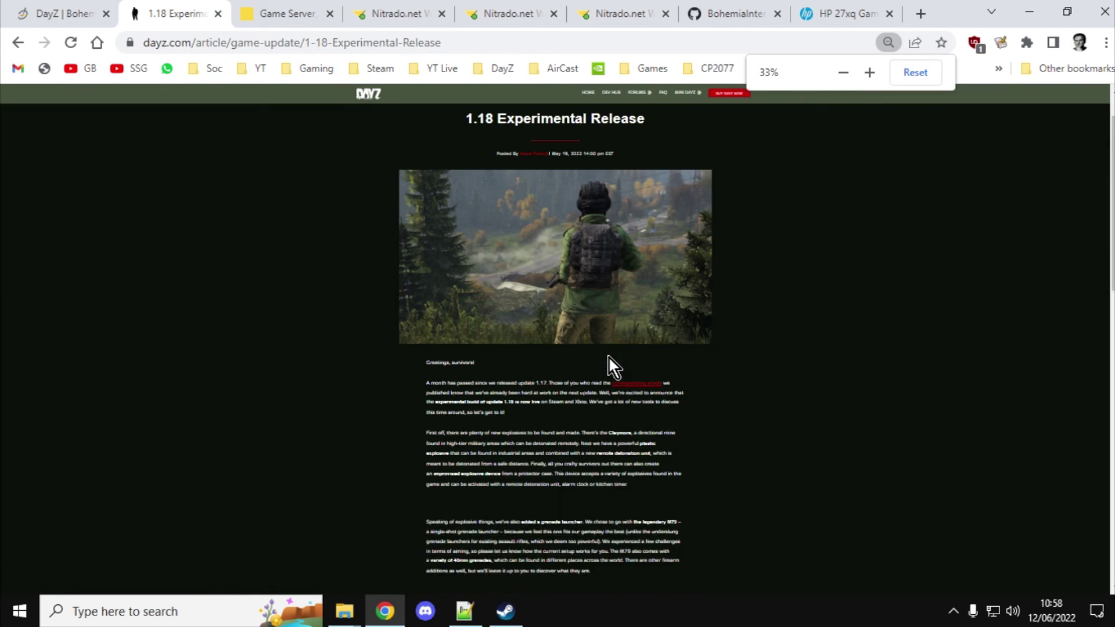
{"action": "left_click", "coordinate": [903, 69]}
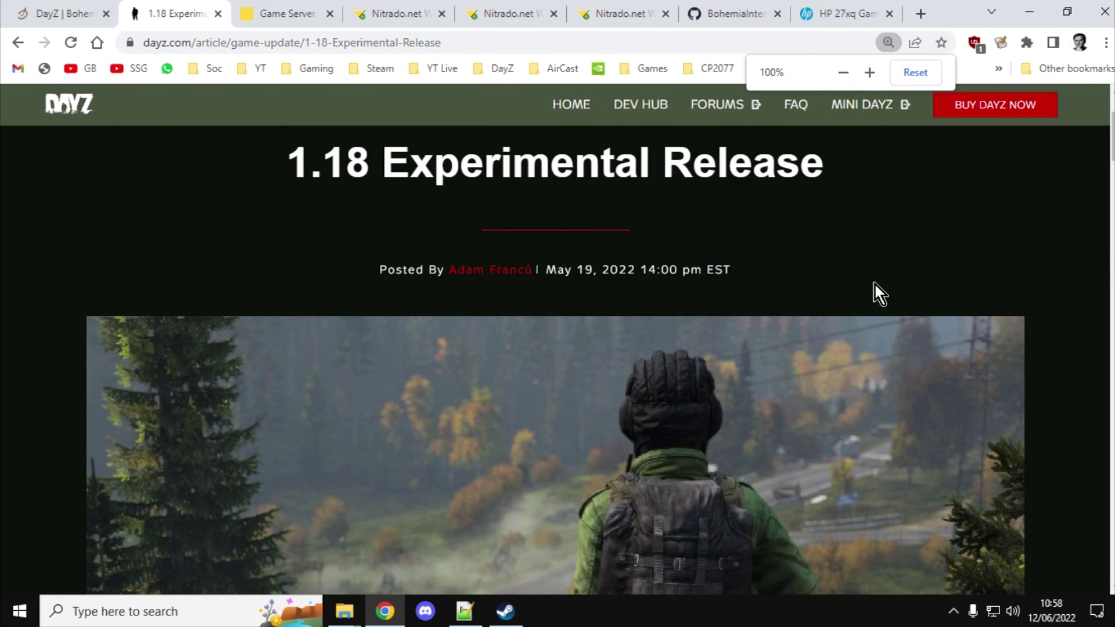